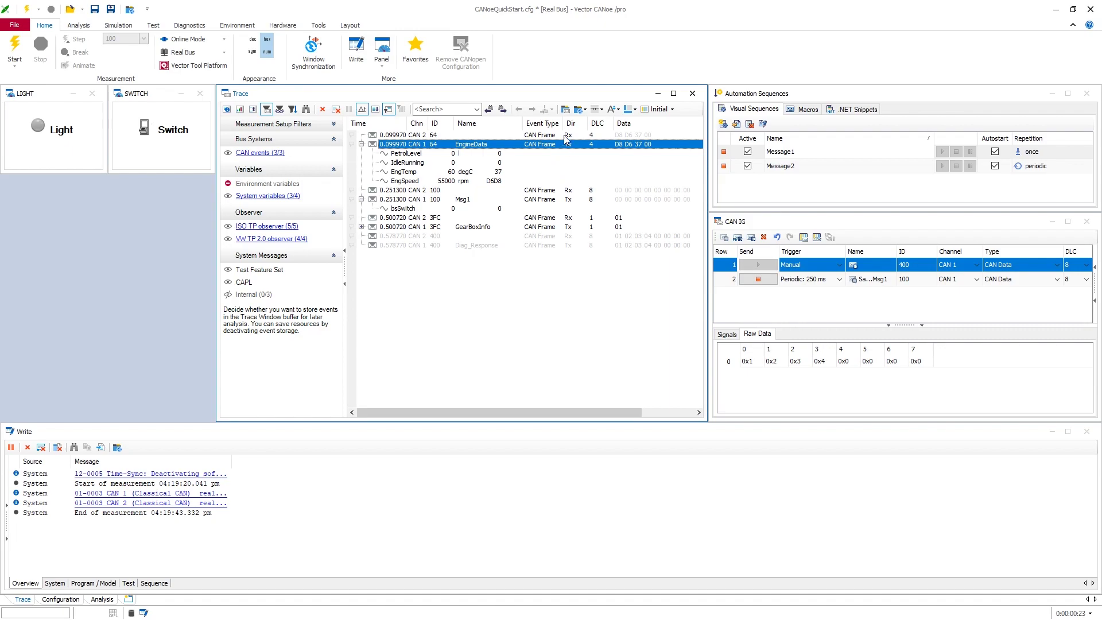
Examine the EngineData signals PetrolLevel, IdleRunning, EngTemp and EngSpeed in the recorded trace, and expand GearBoxInfo
{"action": "left_click", "coordinate": [564, 136]}
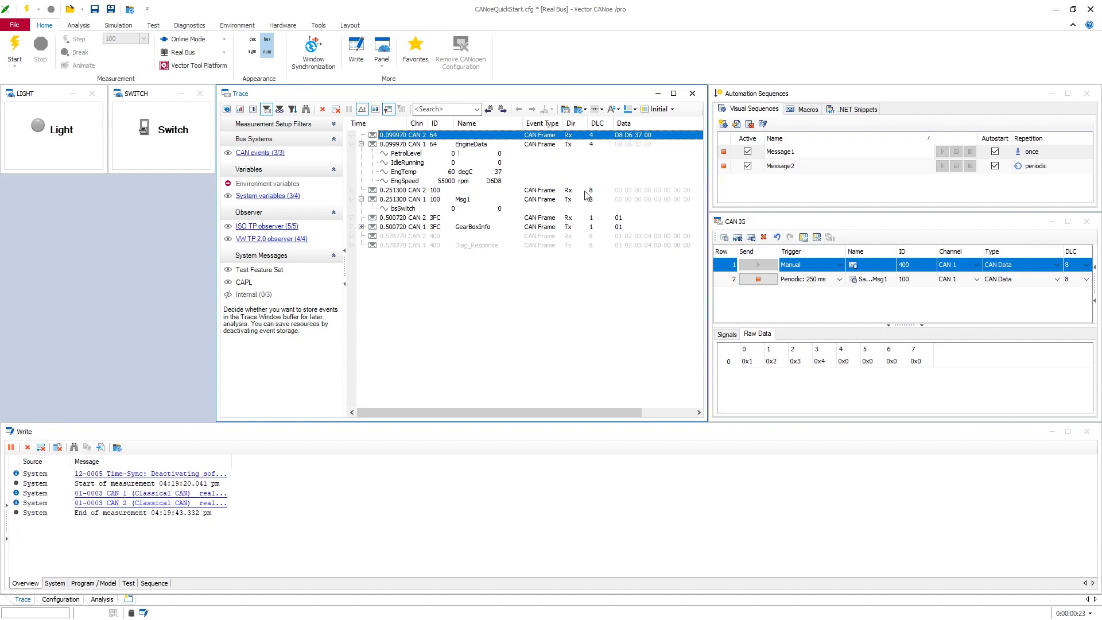
{"action": "left_click", "coordinate": [361, 145]}
{"action": "left_click", "coordinate": [361, 144]}
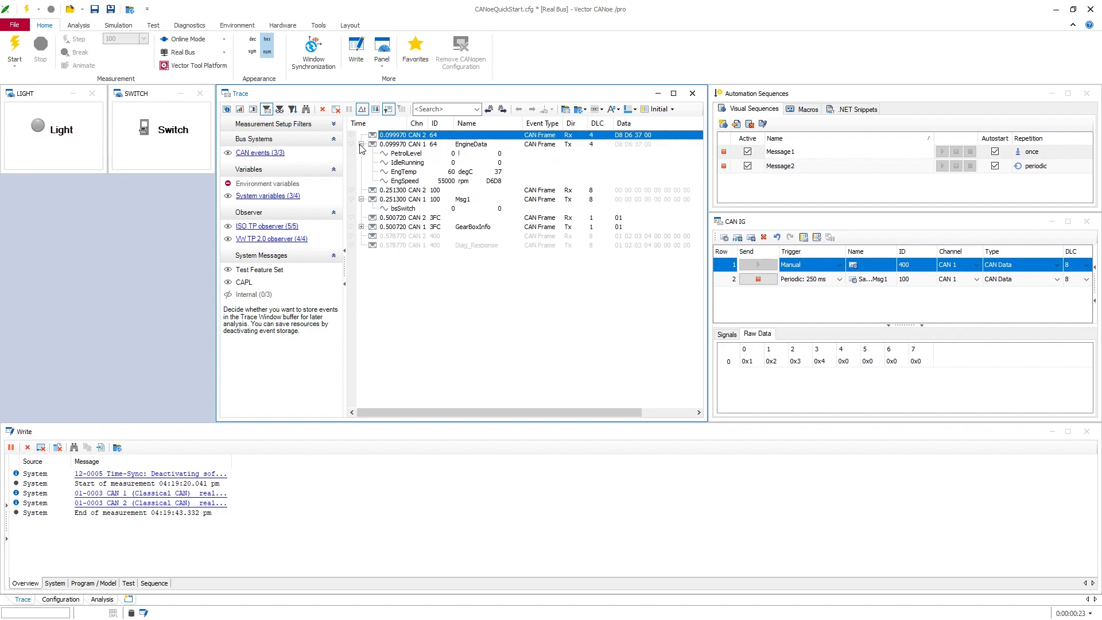
{"action": "left_click", "coordinate": [416, 155]}
{"action": "left_click", "coordinate": [419, 164]}
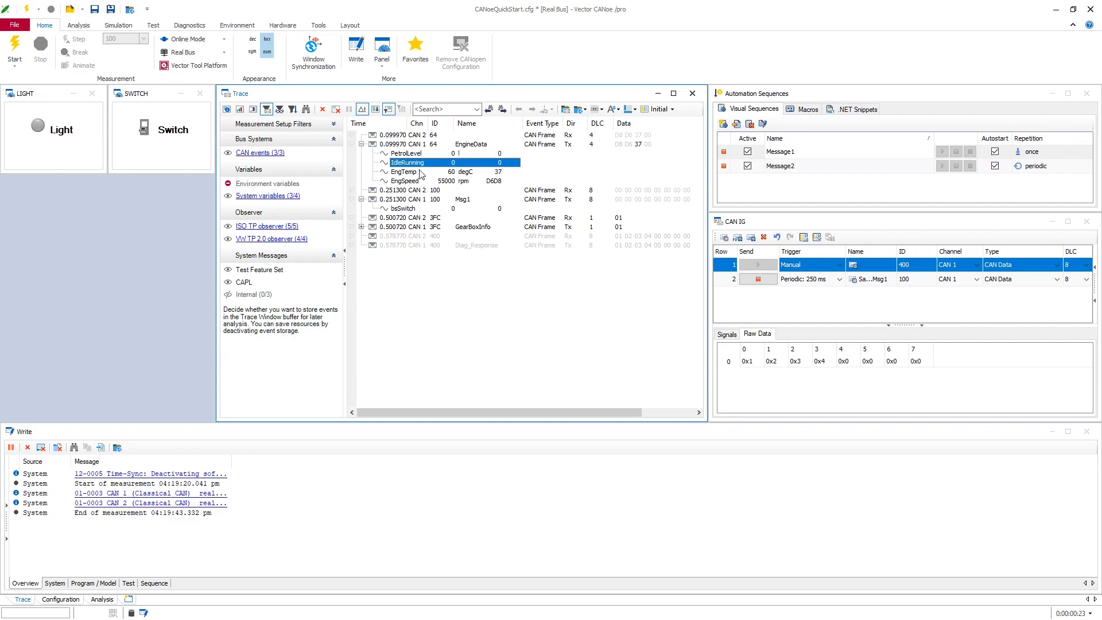
{"action": "left_click", "coordinate": [419, 175]}
{"action": "left_click", "coordinate": [421, 182]}
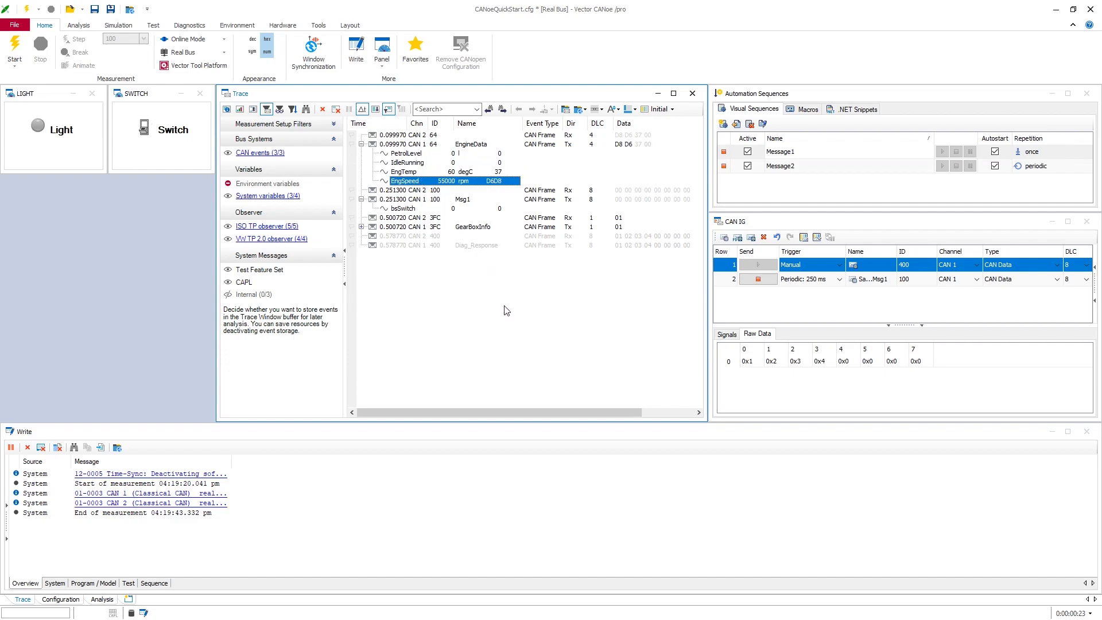
{"action": "left_click", "coordinate": [362, 227]}
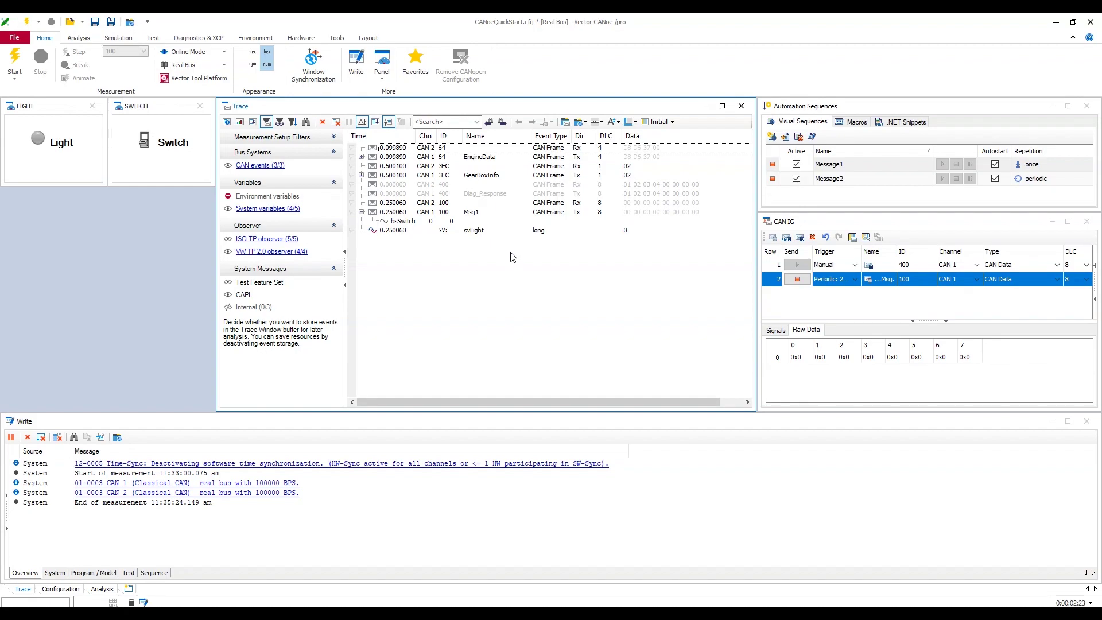
Start the measurement and expand the transmitted EngineData message on CAN 1 in the trace to show its signals
{"action": "left_click", "coordinate": [16, 61]}
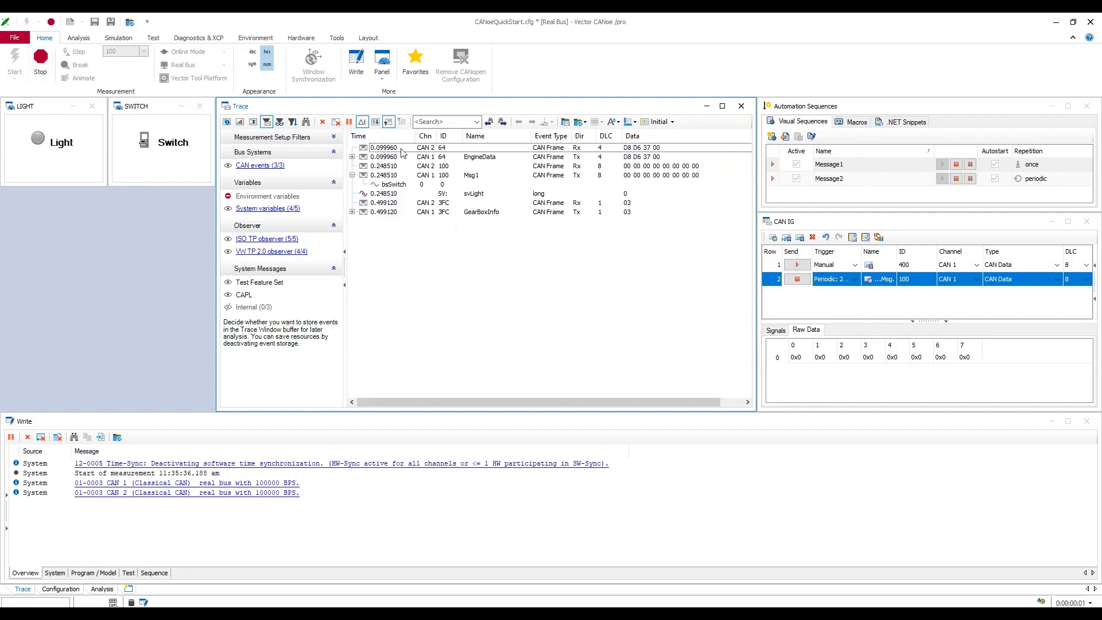
{"action": "left_click", "coordinate": [471, 159]}
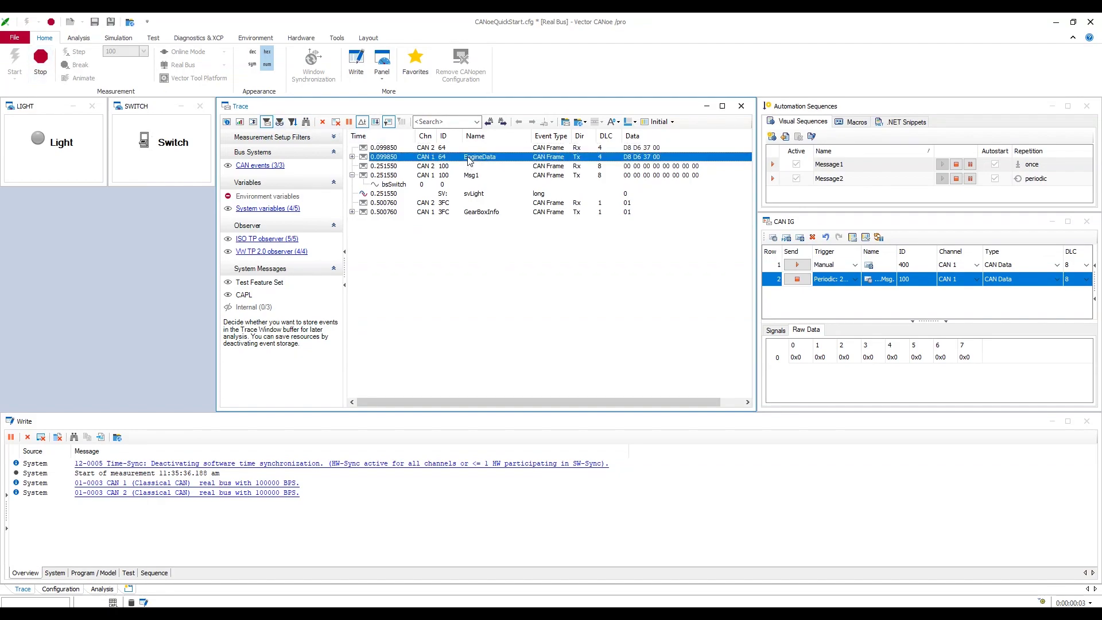
{"action": "left_click", "coordinate": [476, 214]}
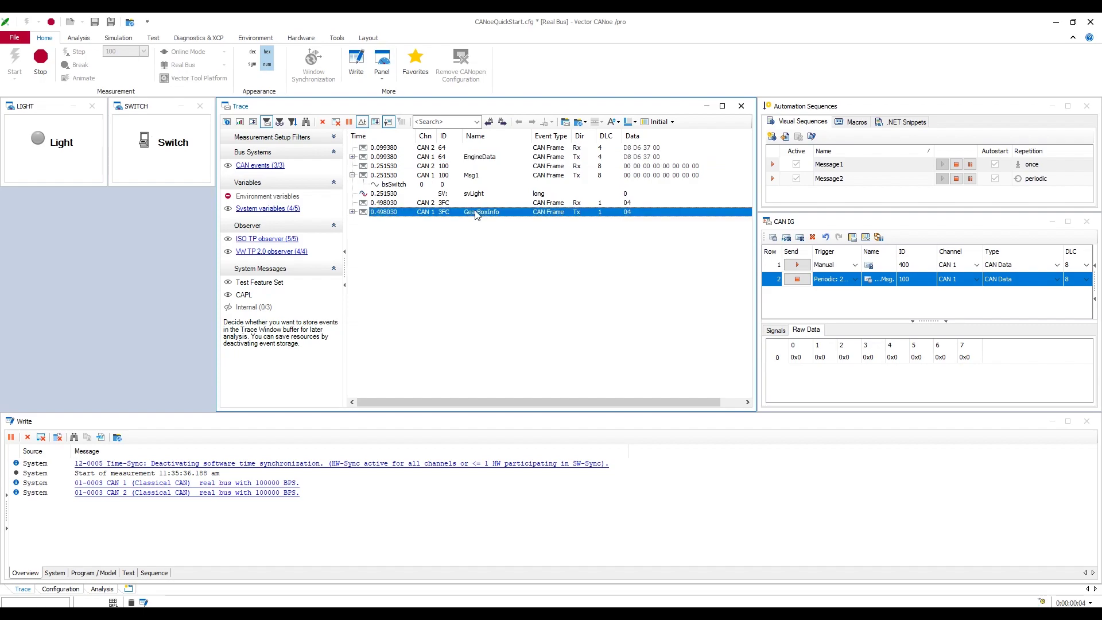
{"action": "left_click", "coordinate": [443, 159]}
{"action": "left_click", "coordinate": [352, 157]}
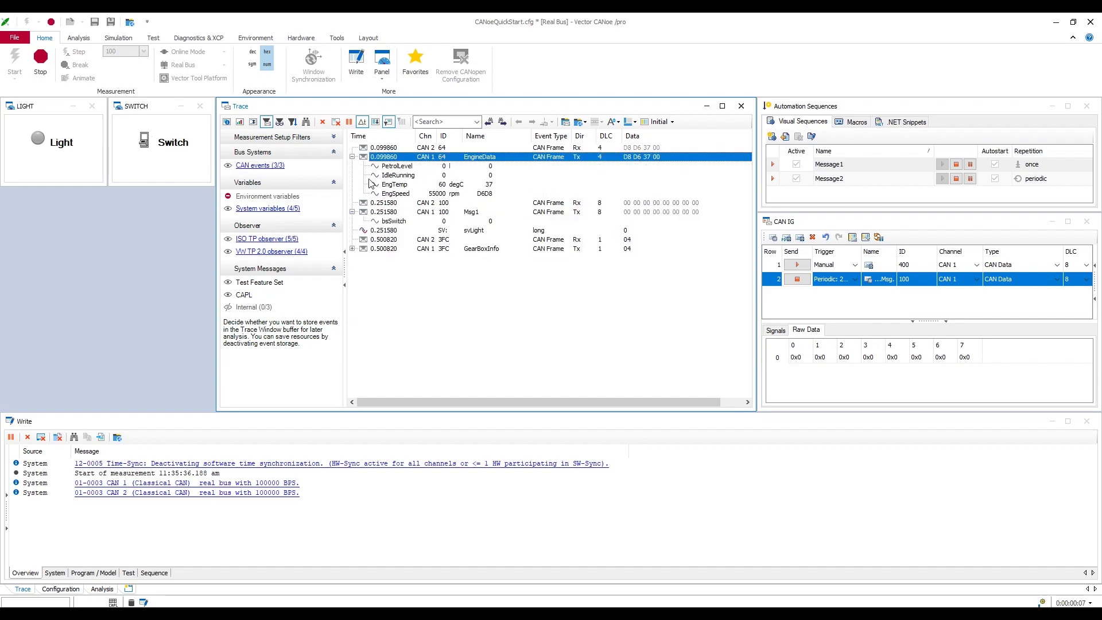
Expand the GearBoxInfo message's signals and select the received CAN 2 frames 3FC and 64 for comparison
{"action": "left_click", "coordinate": [441, 251]}
{"action": "left_click", "coordinate": [352, 249]}
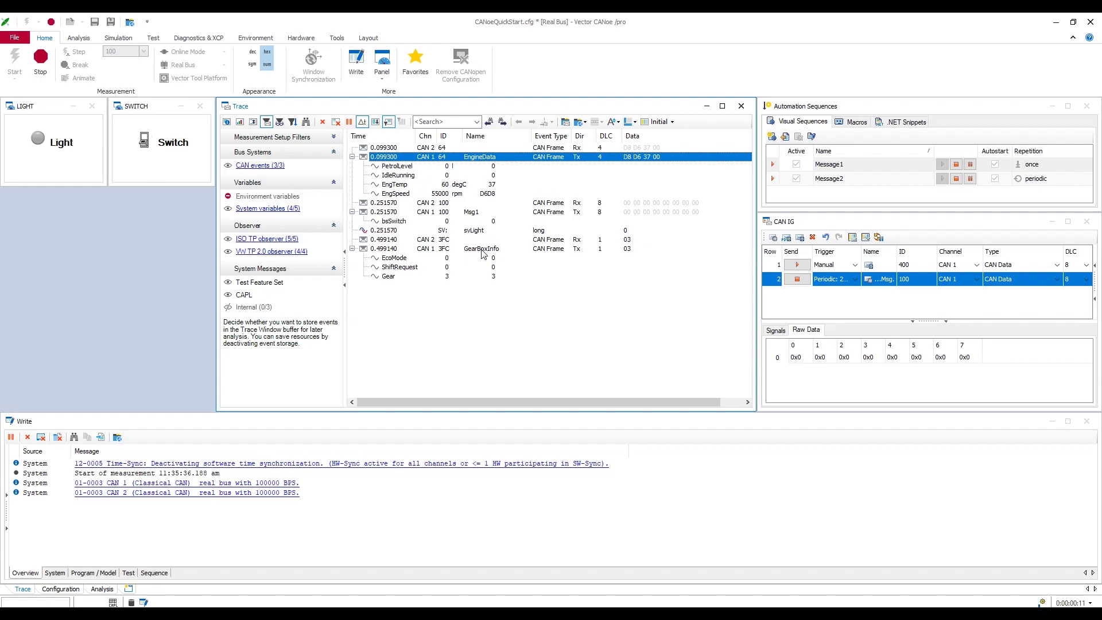
{"action": "left_click", "coordinate": [458, 241]}
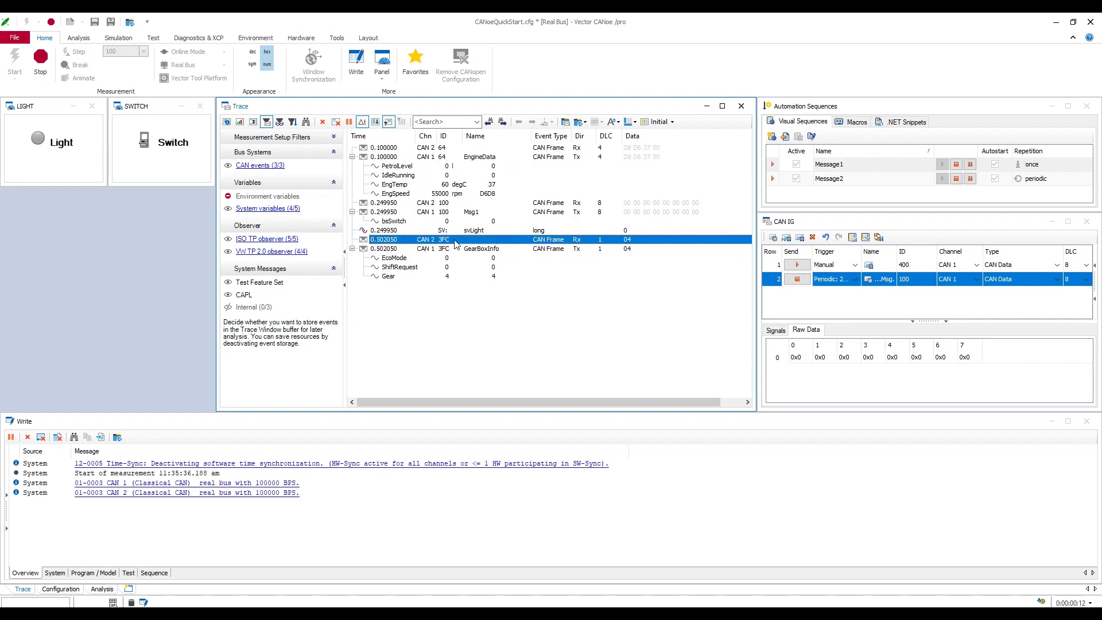
{"action": "left_click", "coordinate": [451, 150]}
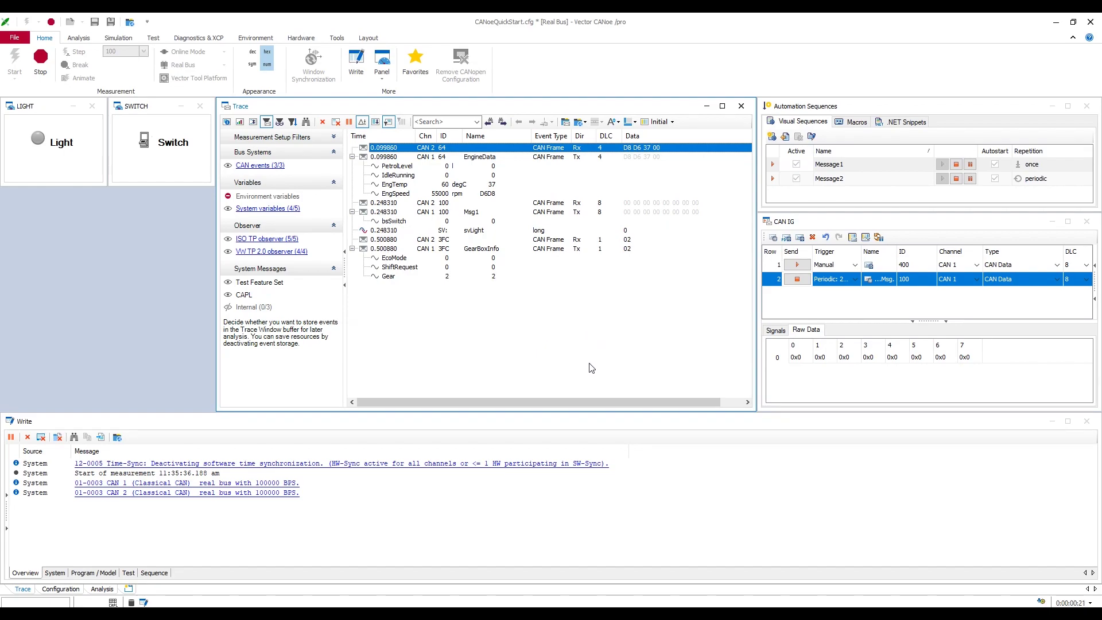
Pause the trace in chronological display, expand one Msg1 and two EngineData entries to inspect their signals, and resume it
{"action": "left_click", "coordinate": [376, 122]}
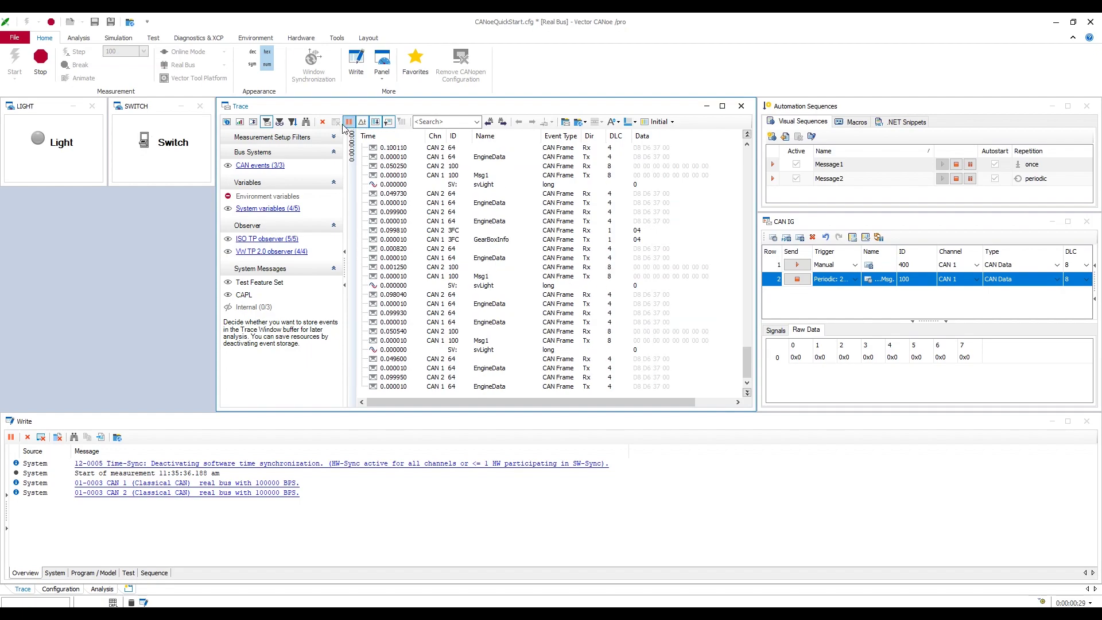
{"action": "left_click", "coordinate": [349, 123]}
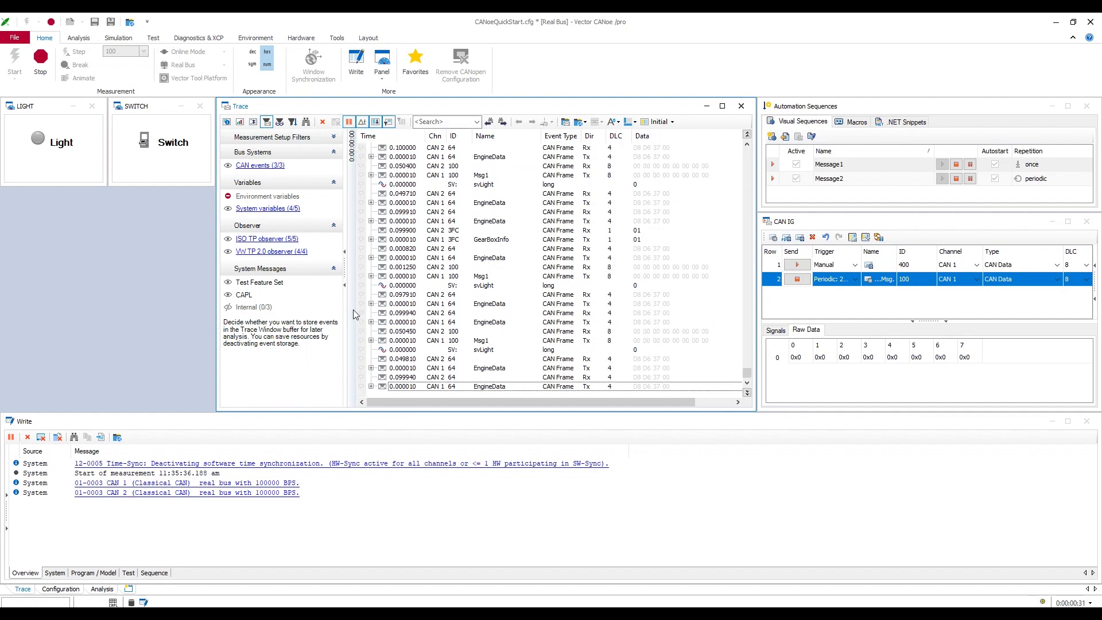
{"action": "left_click", "coordinate": [372, 340]}
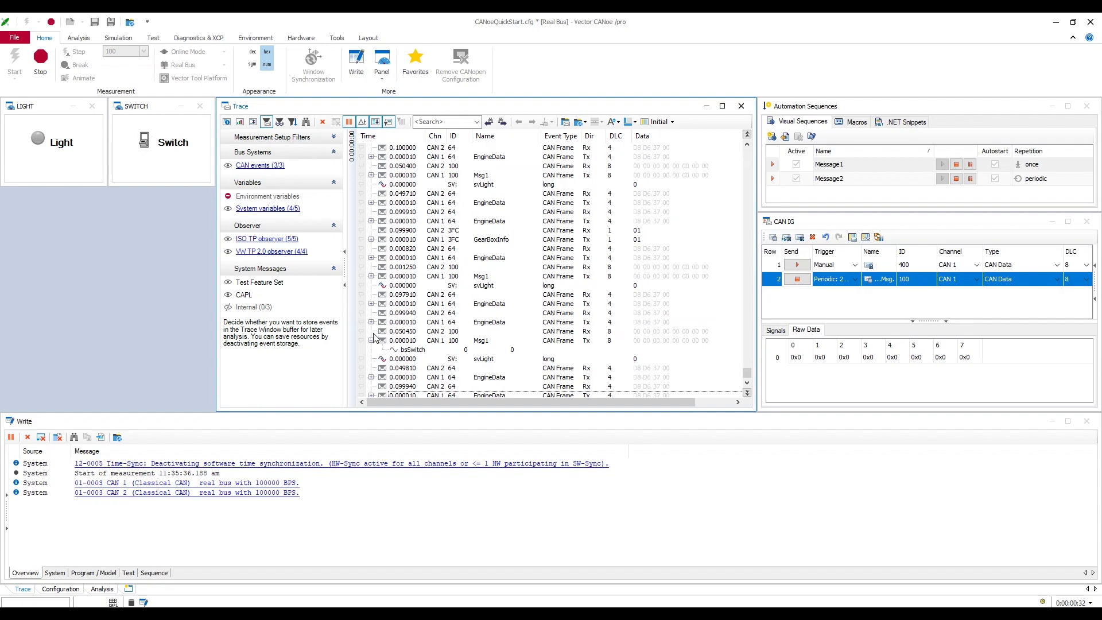
{"action": "left_click", "coordinate": [371, 321]}
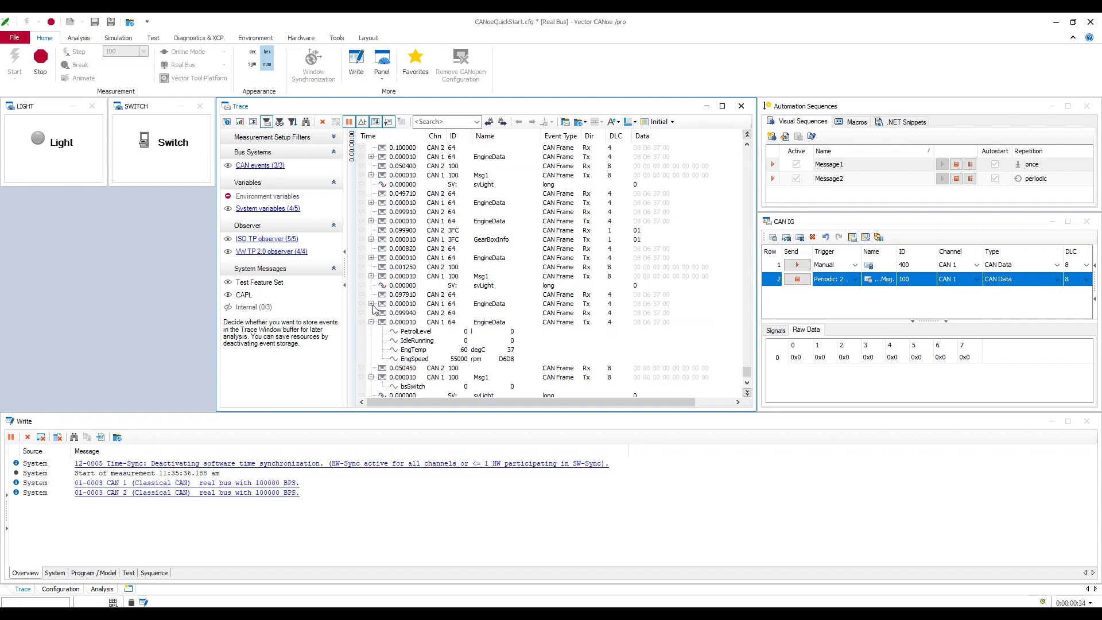
{"action": "left_click", "coordinate": [372, 304]}
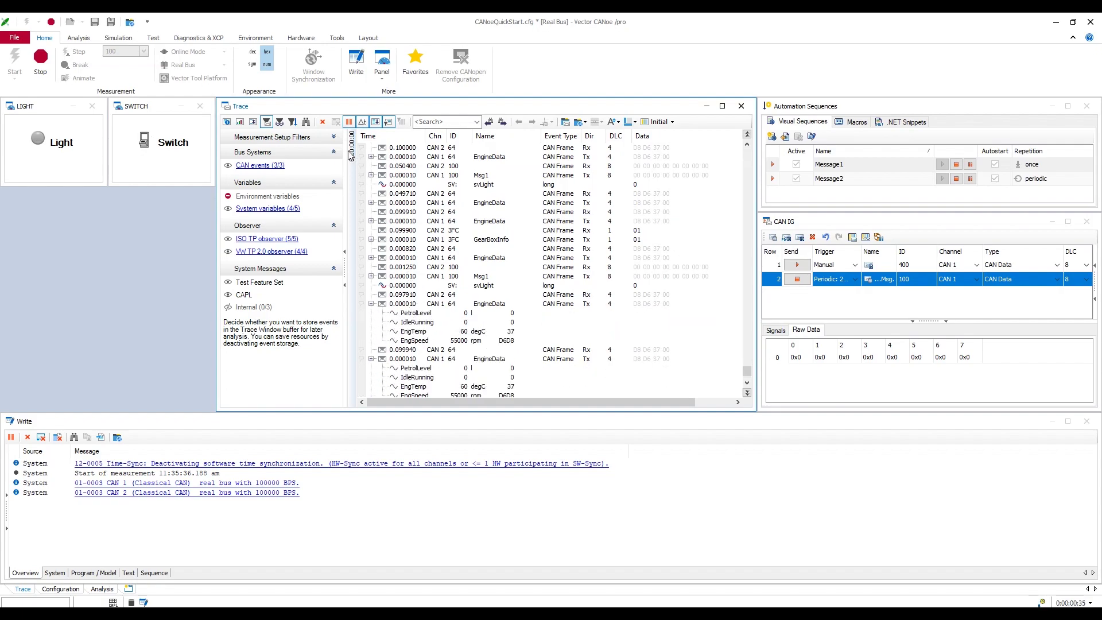
{"action": "left_click", "coordinate": [352, 123]}
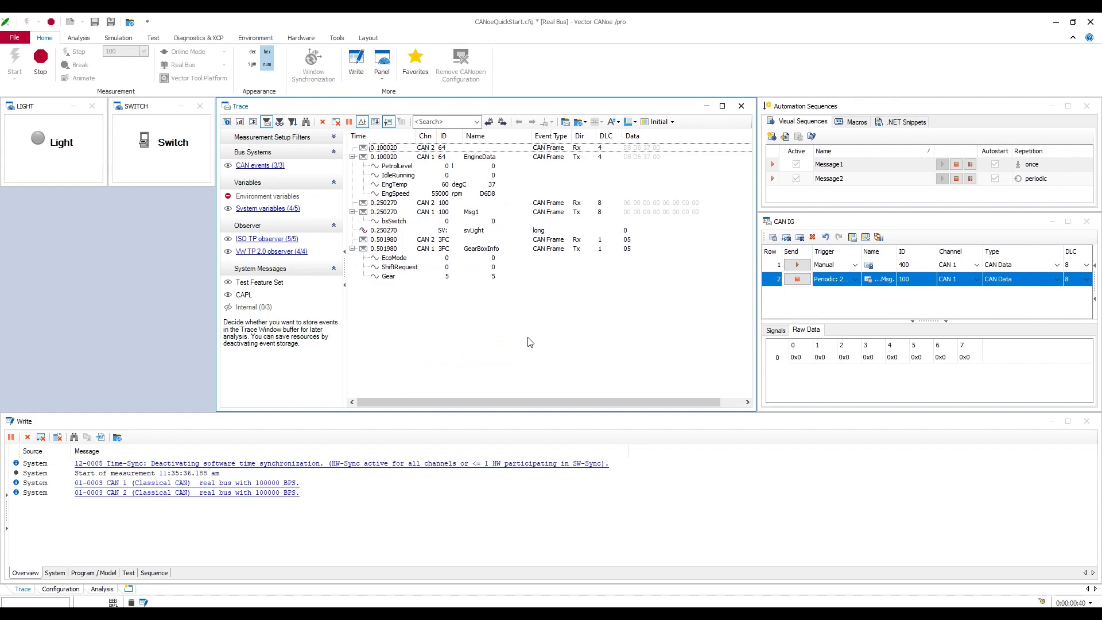
Try the CAN and CAN FD column layouts in the trace and return to the Initial layout
{"action": "left_click", "coordinate": [663, 121]}
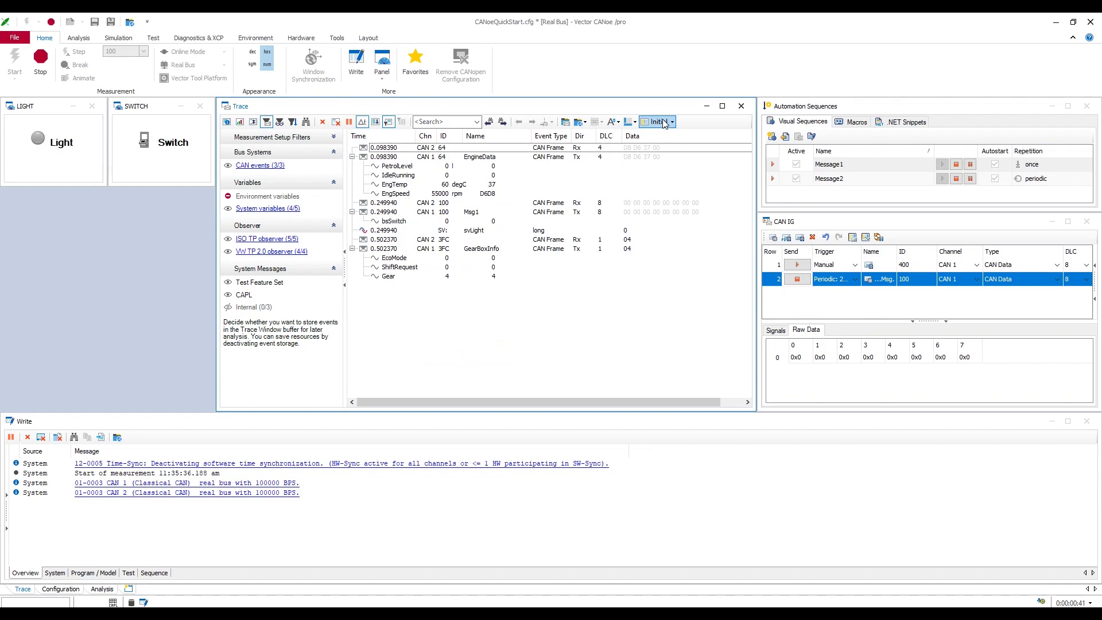
{"action": "left_click", "coordinate": [664, 122]}
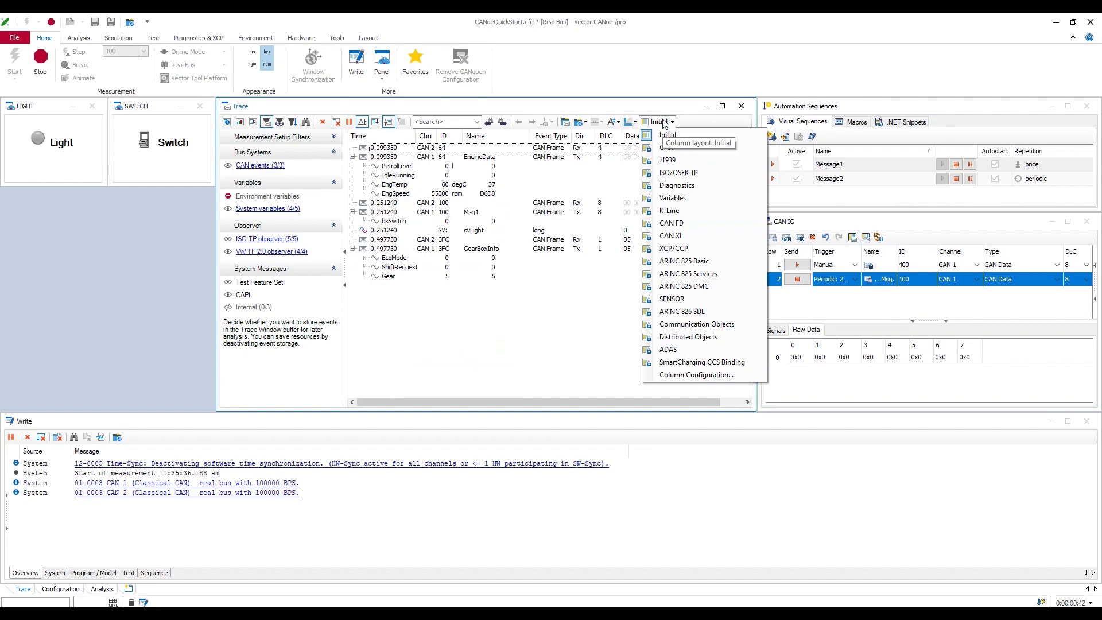
{"action": "left_click", "coordinate": [673, 149]}
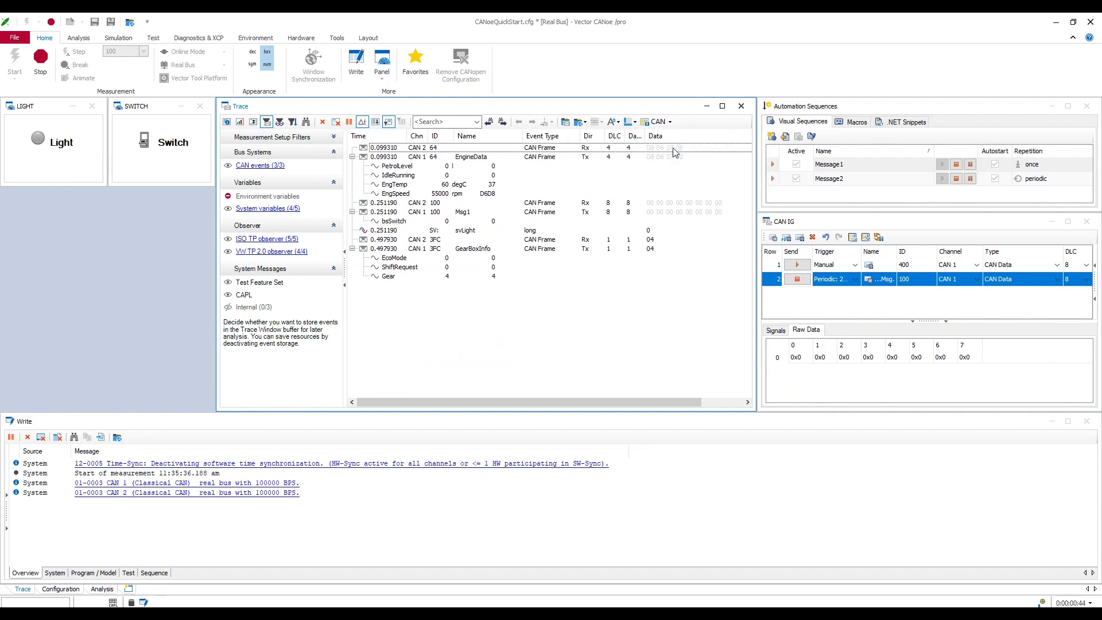
{"action": "left_click", "coordinate": [662, 123]}
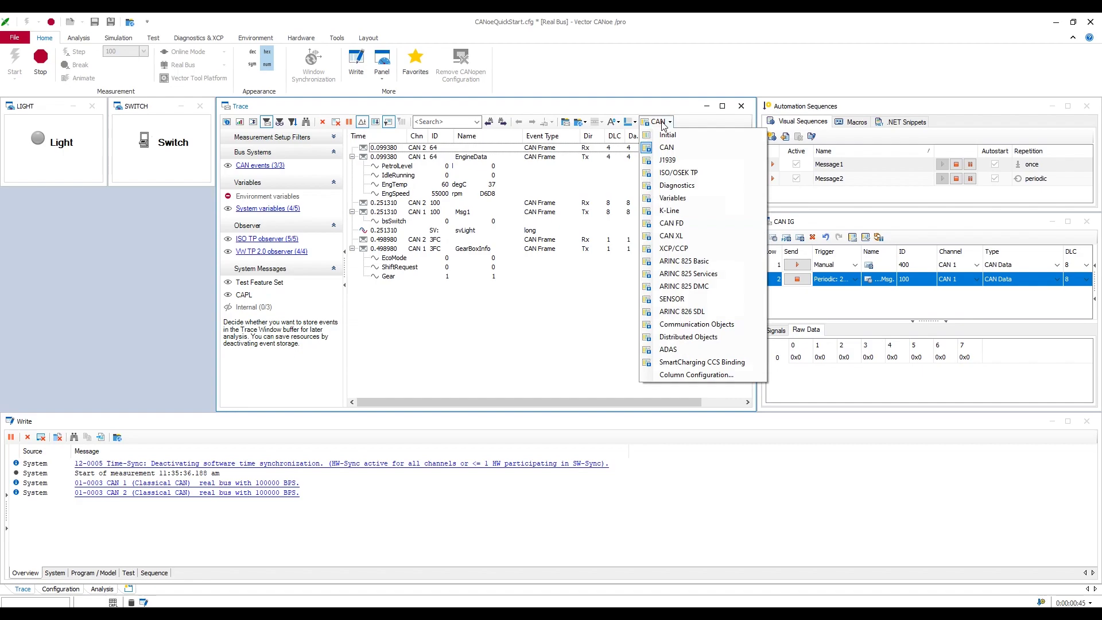
{"action": "left_click", "coordinate": [680, 223]}
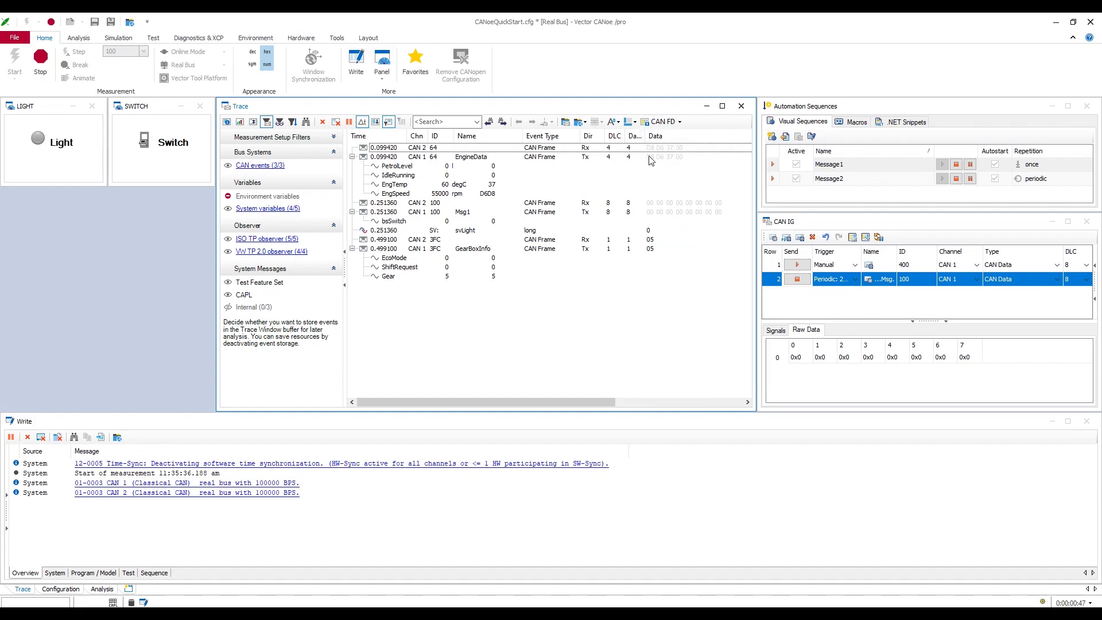
{"action": "left_click", "coordinate": [666, 122]}
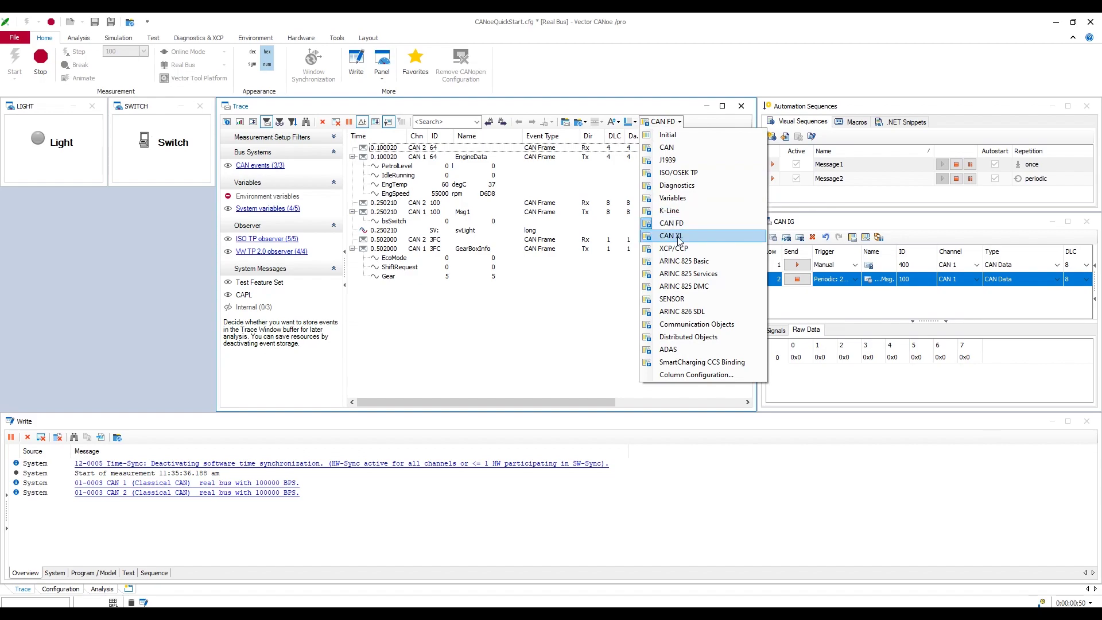
{"action": "left_click", "coordinate": [672, 137]}
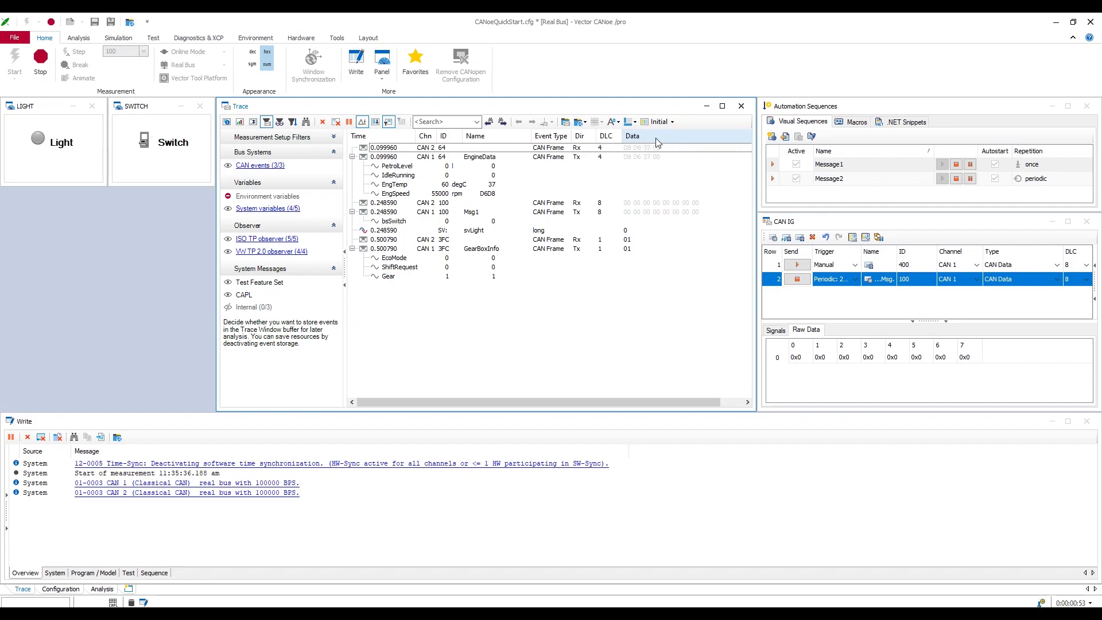
Add the CAN fields Frame Duration and Start of Frame as trace columns directly after the Time column
{"action": "right_click", "coordinate": [691, 141]}
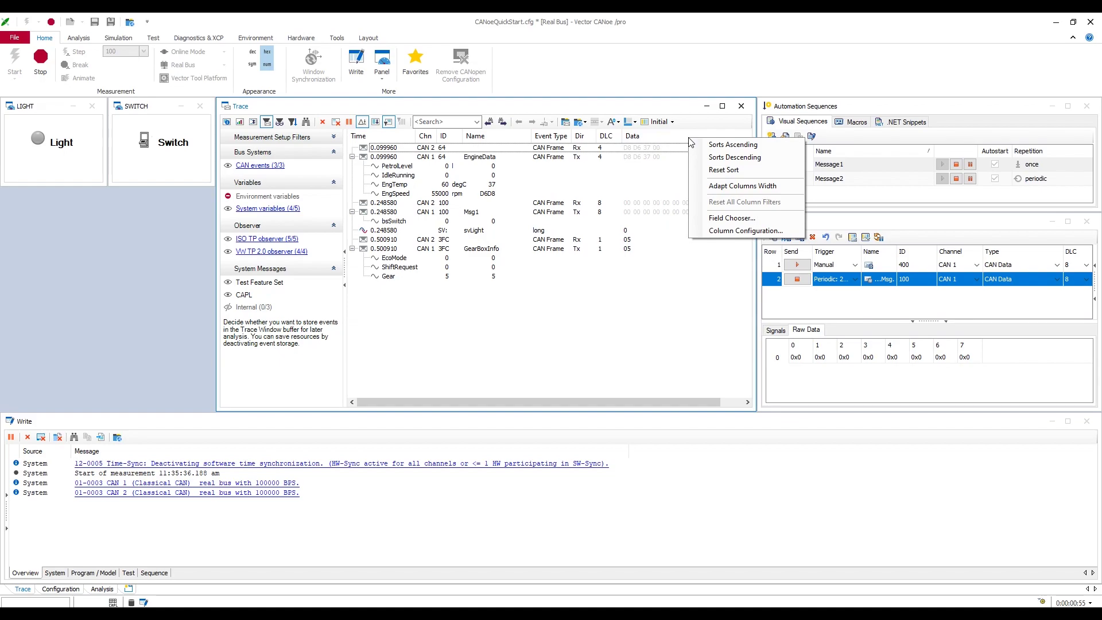
{"action": "left_click", "coordinate": [713, 218]}
{"action": "mouse_move", "coordinate": [758, 285]}
{"action": "left_mouse_down"}
{"action": "mouse_move", "coordinate": [609, 258]}
{"action": "mouse_move", "coordinate": [456, 172]}
{"action": "mouse_move", "coordinate": [420, 137]}
{"action": "left_mouse_up"}
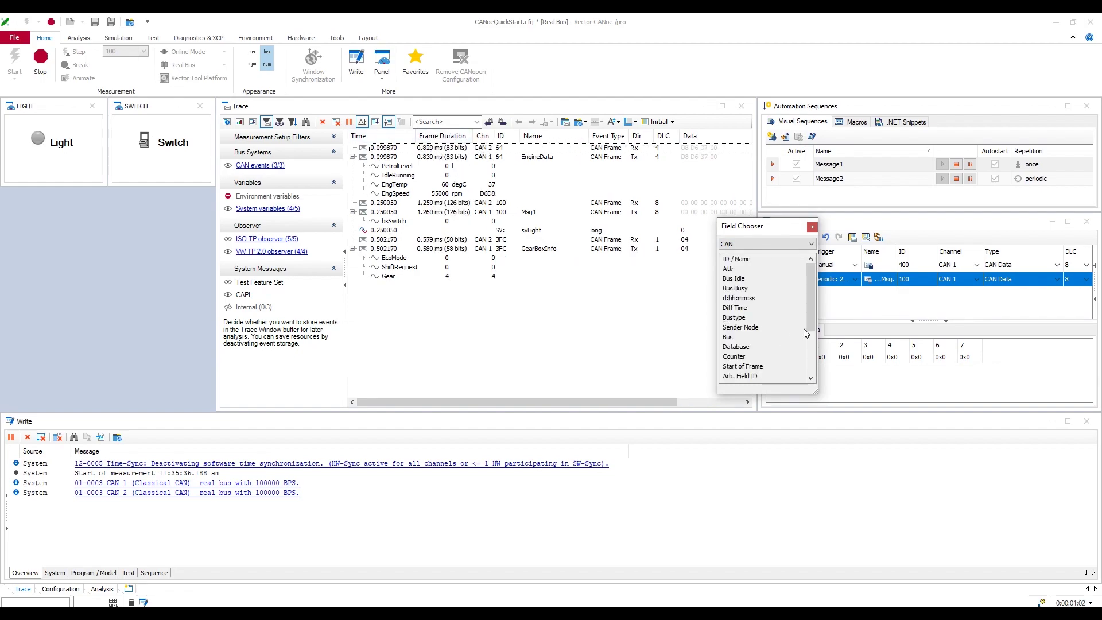
{"action": "scroll", "coordinate": [805, 333], "scroll_direction": "down", "scroll_amount": 1}
{"action": "left_click", "coordinate": [750, 348]}
{"action": "mouse_move", "coordinate": [749, 353]}
{"action": "left_mouse_down"}
{"action": "mouse_move", "coordinate": [455, 182]}
{"action": "mouse_move", "coordinate": [416, 145]}
{"action": "left_mouse_up"}
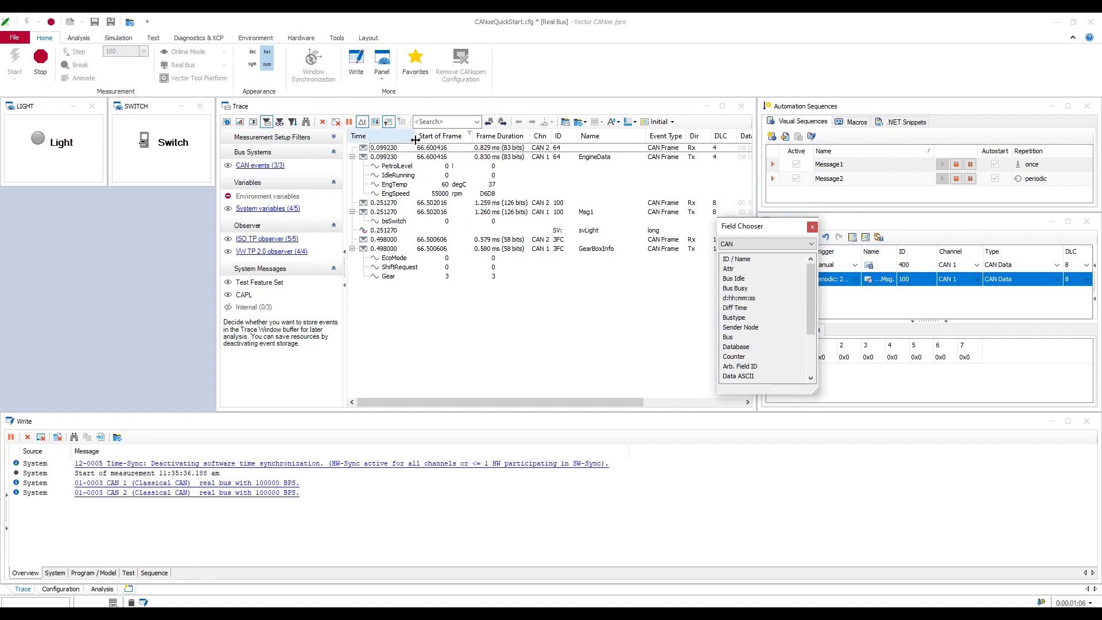
{"action": "left_click", "coordinate": [812, 227]}
{"action": "left_click_drag", "start_coordinate": [619, 402], "coordinate": [709, 408]}
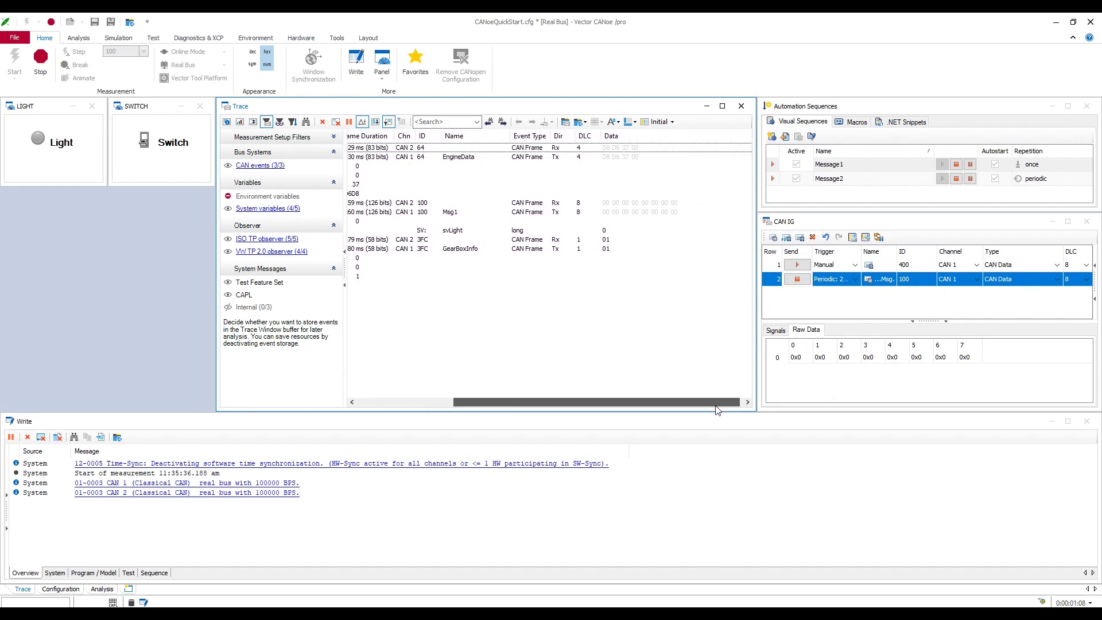
{"action": "left_click_drag", "start_coordinate": [715, 407], "coordinate": [585, 408]}
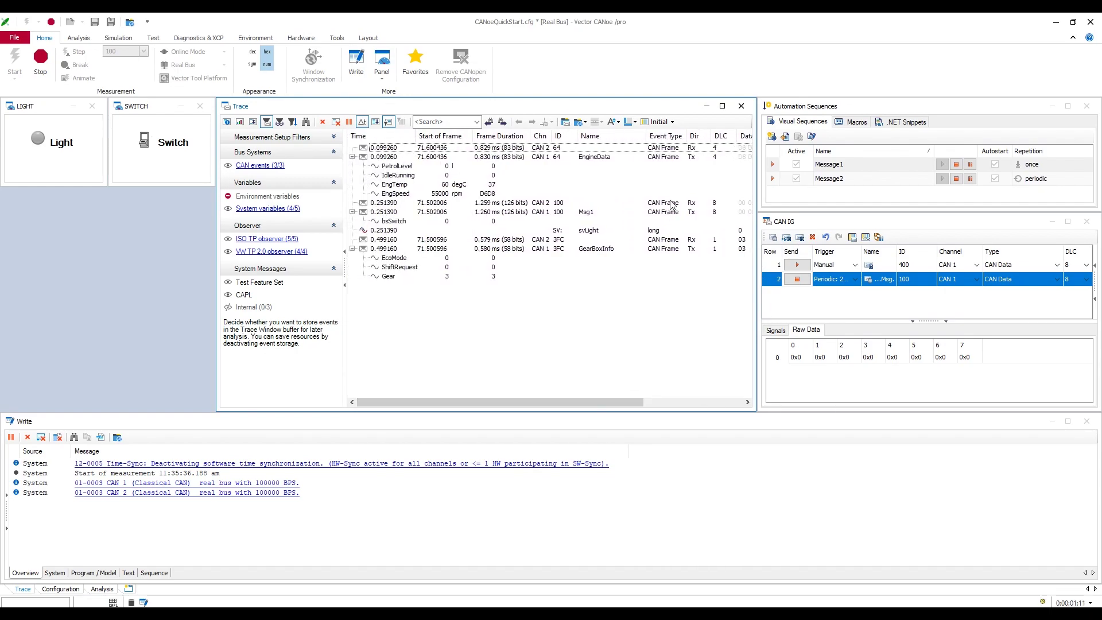
Remove the Frame Duration and Start of Frame columns from the trace by returning them to the Field Chooser
{"action": "right_click", "coordinate": [677, 136]}
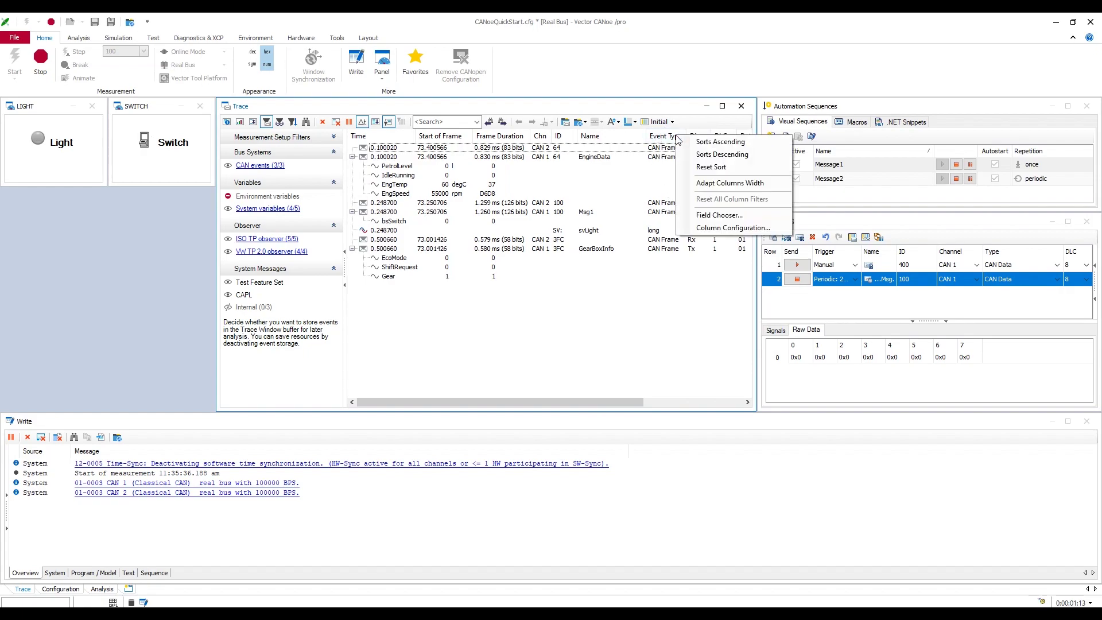
{"action": "left_click", "coordinate": [712, 215]}
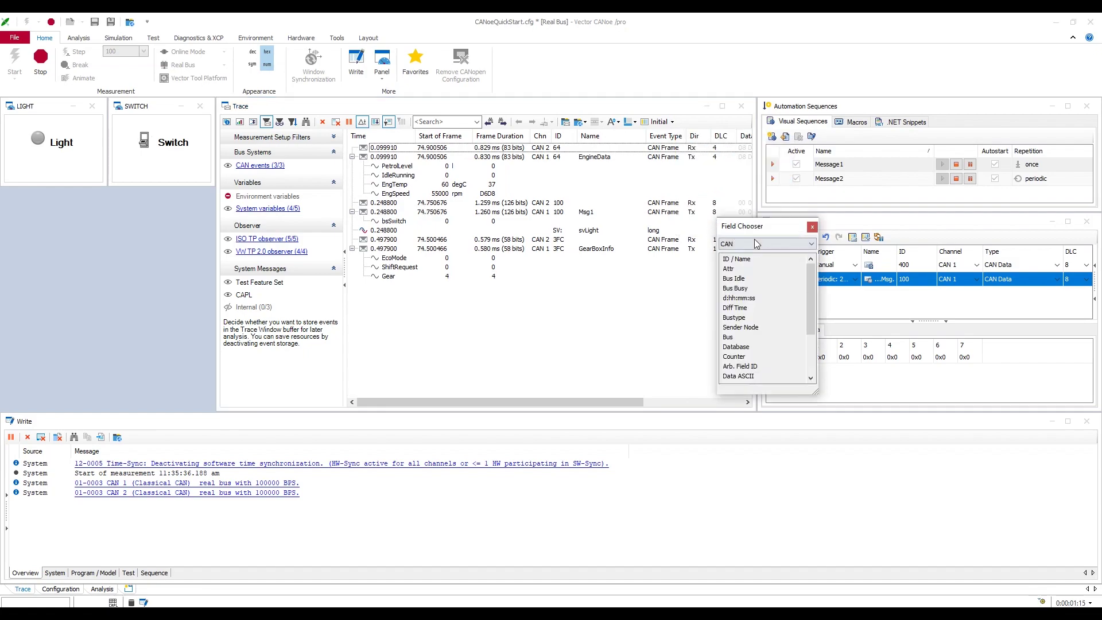
{"action": "left_click_drag", "start_coordinate": [747, 225], "coordinate": [610, 170]}
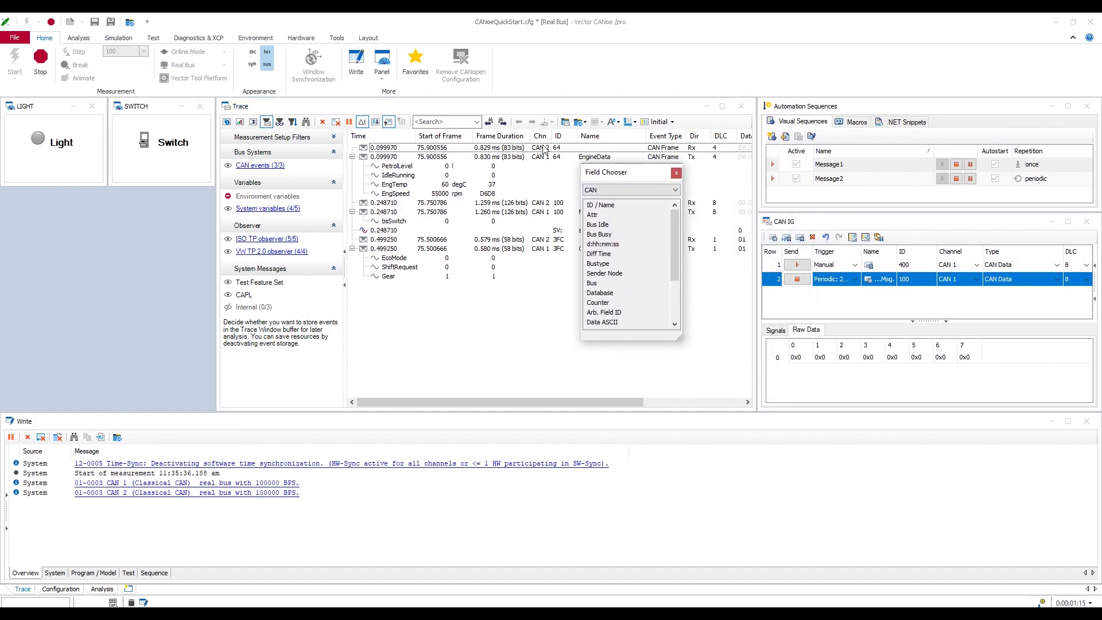
{"action": "left_click", "coordinate": [499, 140]}
{"action": "left_click_drag", "start_coordinate": [627, 252], "coordinate": [637, 256]}
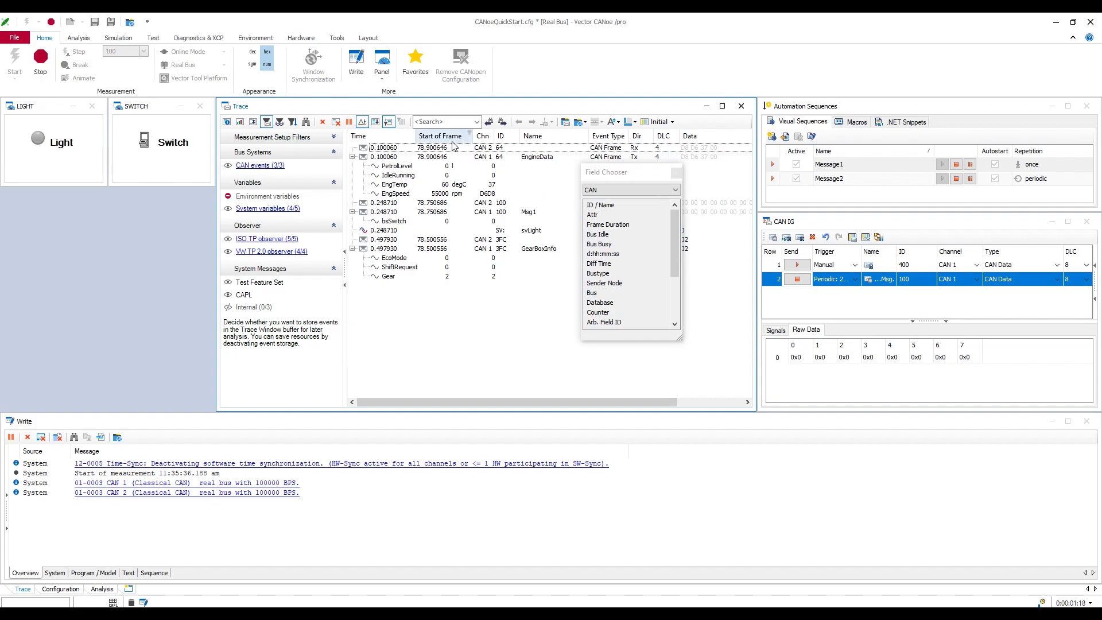
{"action": "mouse_move", "coordinate": [451, 136]}
{"action": "left_mouse_down"}
{"action": "mouse_move", "coordinate": [528, 214]}
{"action": "mouse_move", "coordinate": [607, 259]}
{"action": "left_mouse_up"}
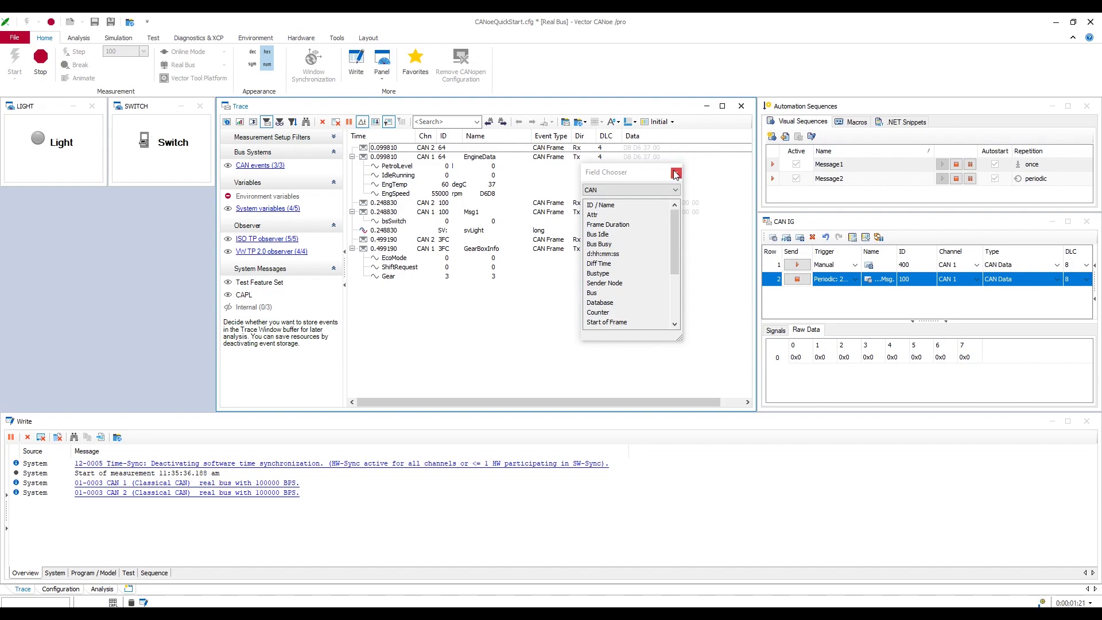
Close the Field Chooser and open the Data window, placing it enlarged below the LIGHT and SWITCH panels
{"action": "left_click", "coordinate": [676, 173]}
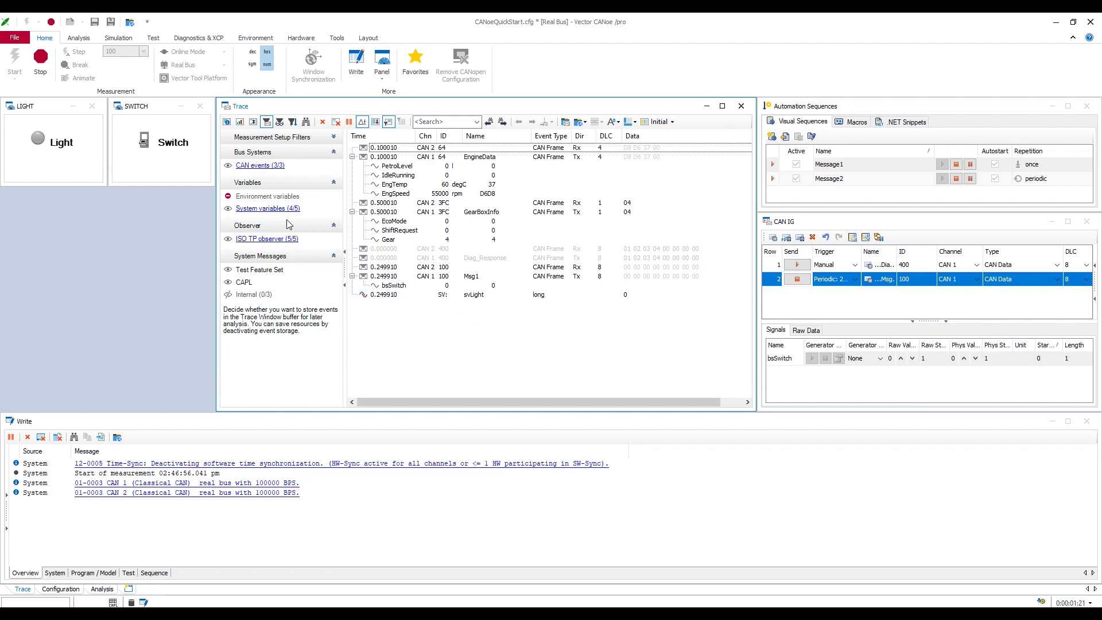
{"action": "left_click", "coordinate": [78, 38]}
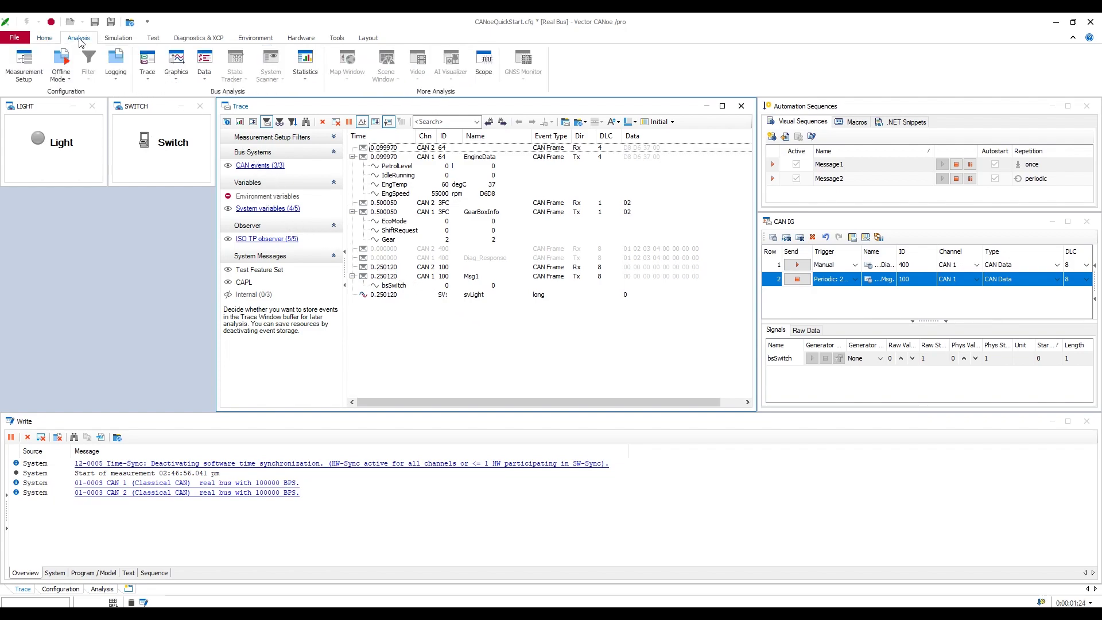
{"action": "left_click", "coordinate": [207, 74]}
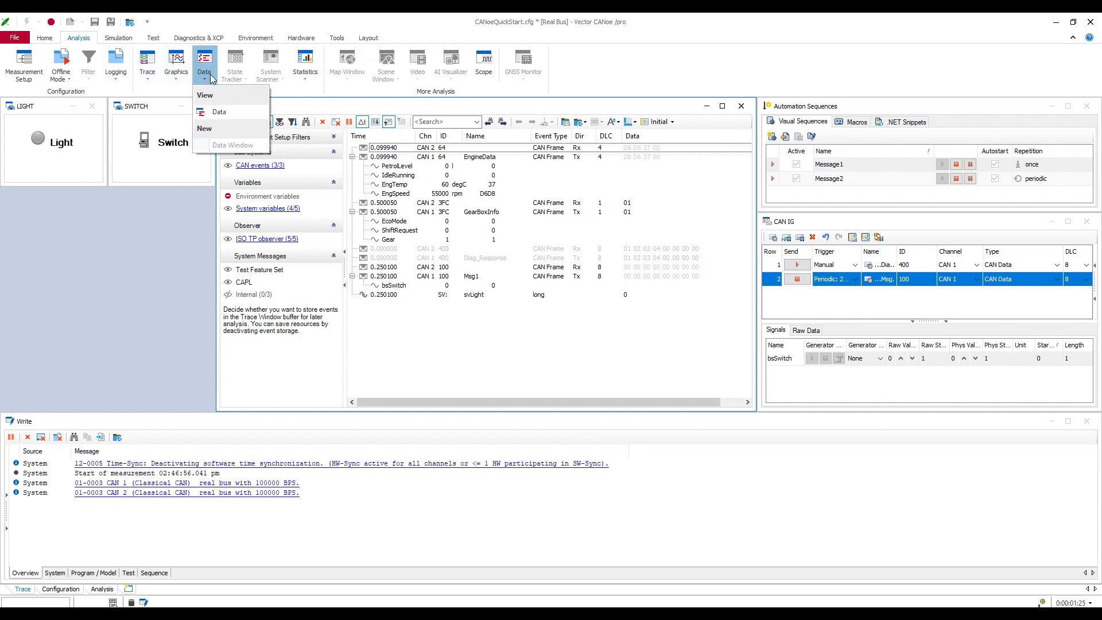
{"action": "left_click", "coordinate": [238, 112]}
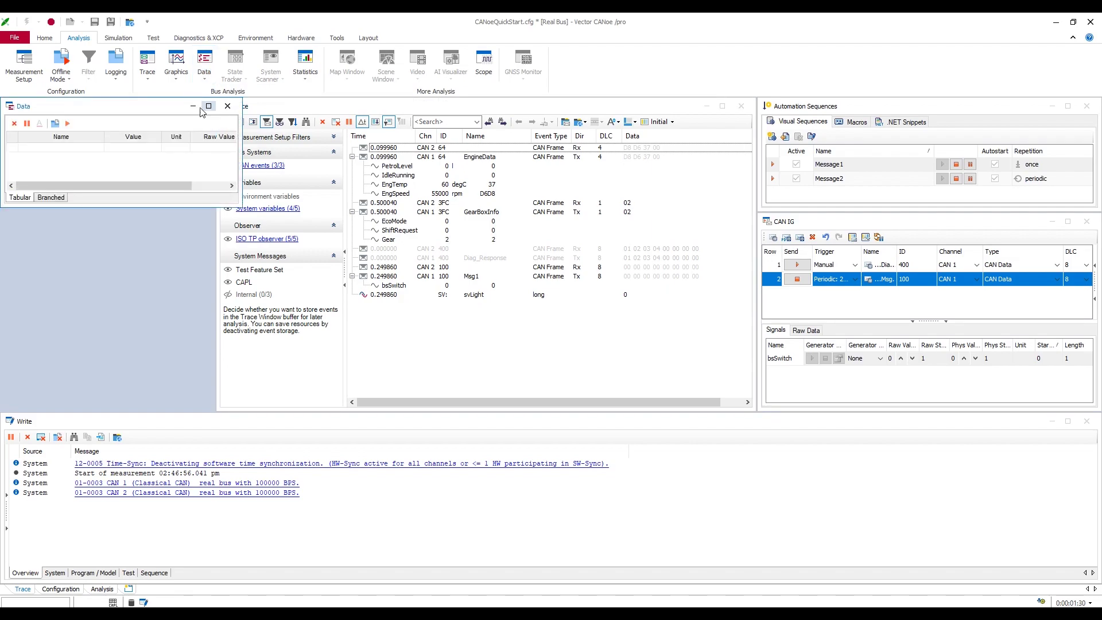
{"action": "mouse_move", "coordinate": [153, 105]}
{"action": "left_mouse_down"}
{"action": "mouse_move", "coordinate": [163, 210]}
{"action": "mouse_move", "coordinate": [149, 201]}
{"action": "left_mouse_up"}
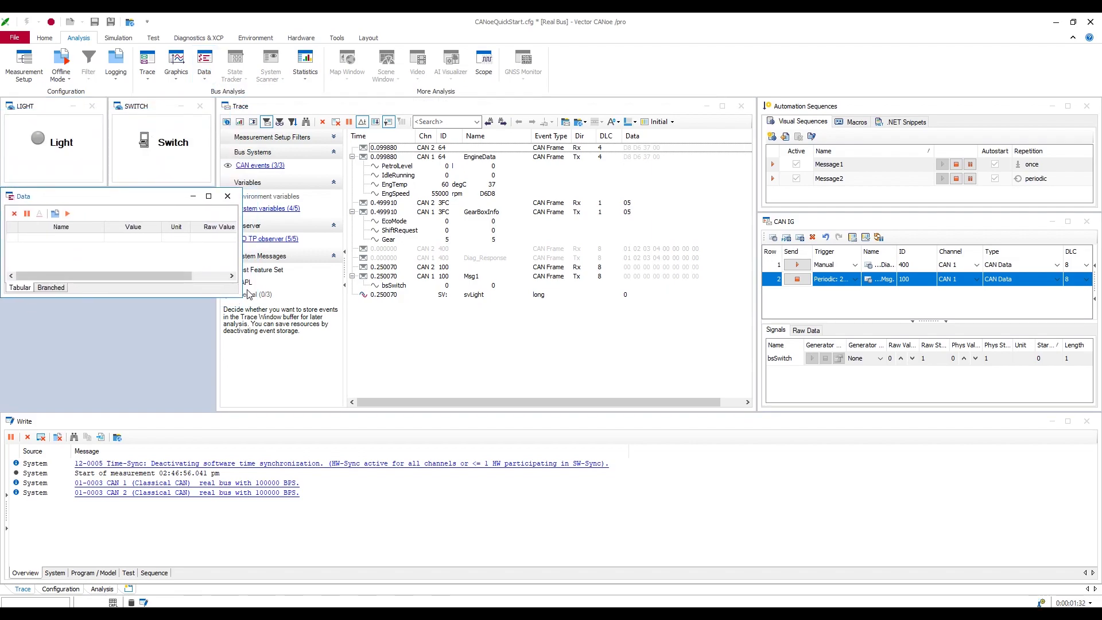
{"action": "mouse_move", "coordinate": [237, 295]}
{"action": "left_mouse_down"}
{"action": "mouse_move", "coordinate": [274, 328]}
{"action": "mouse_move", "coordinate": [320, 322]}
{"action": "left_mouse_up"}
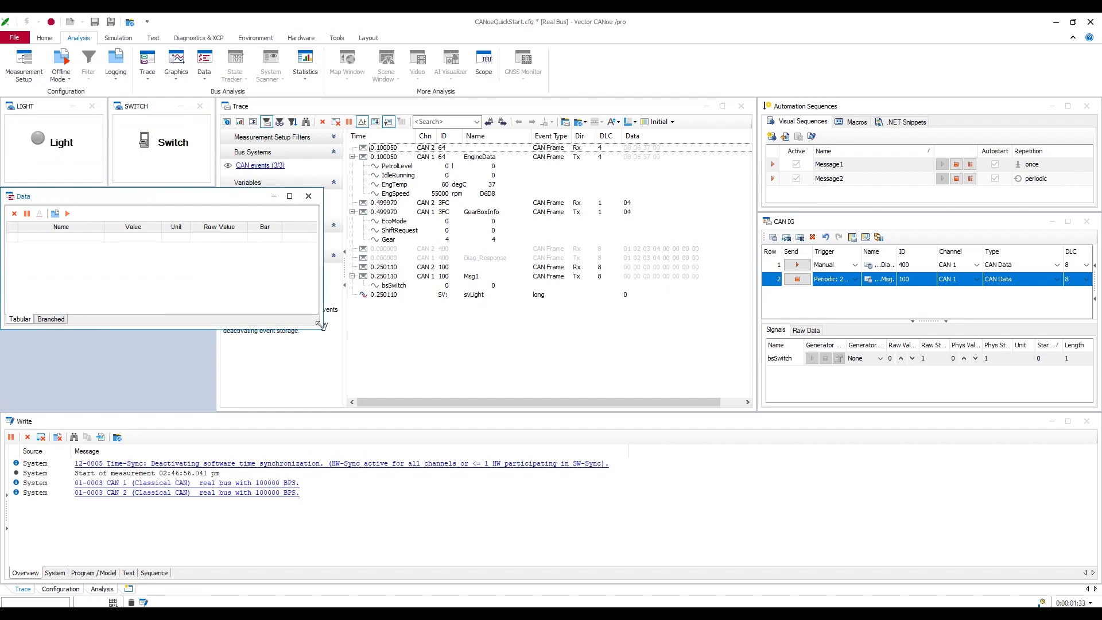
Add the signals EngForce, EngPower, EngSpeed, EngTemp, IdleRunning and PetrolLevel of the PowerTrain frame EngineData to the Data window
{"action": "right_click", "coordinate": [99, 255]}
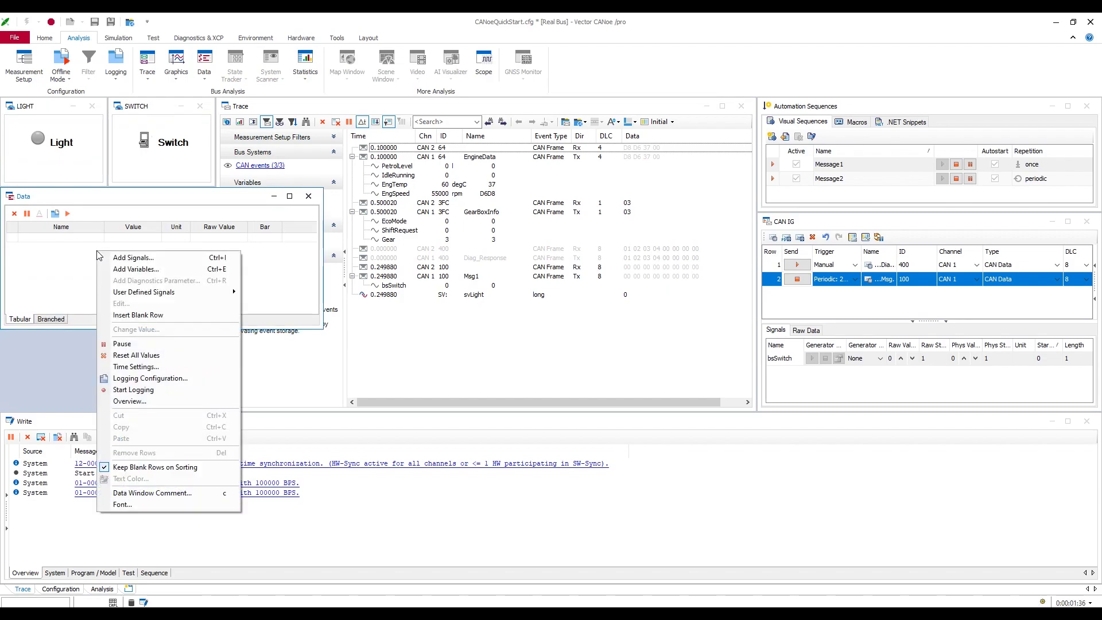
{"action": "left_click", "coordinate": [162, 264]}
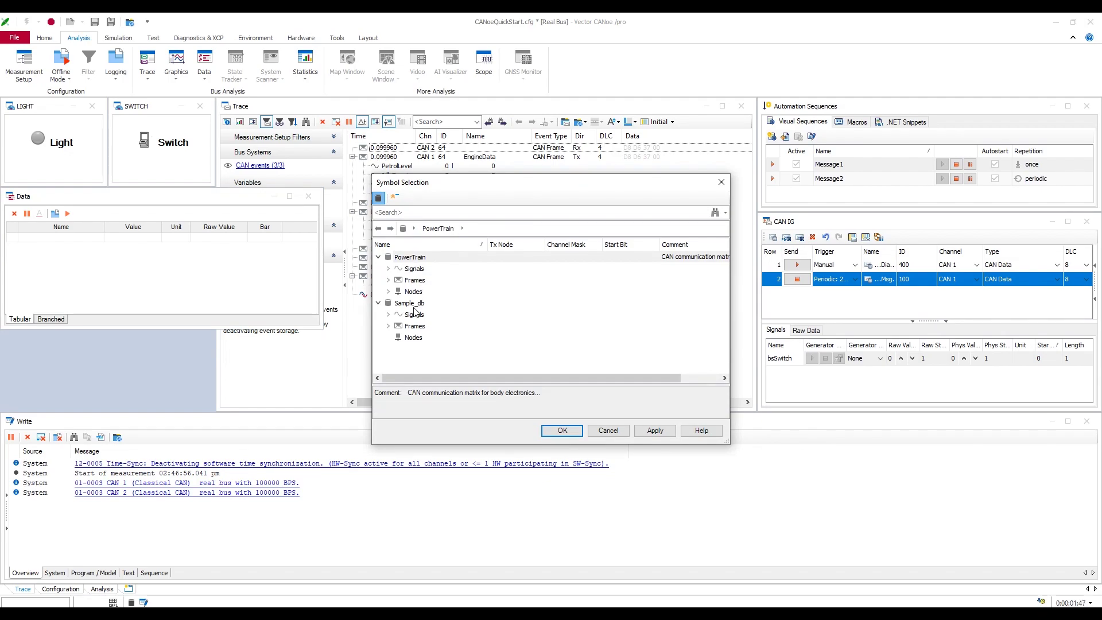
{"action": "left_click", "coordinate": [388, 280]}
{"action": "scroll", "coordinate": [482, 302], "scroll_direction": "down", "scroll_amount": 1}
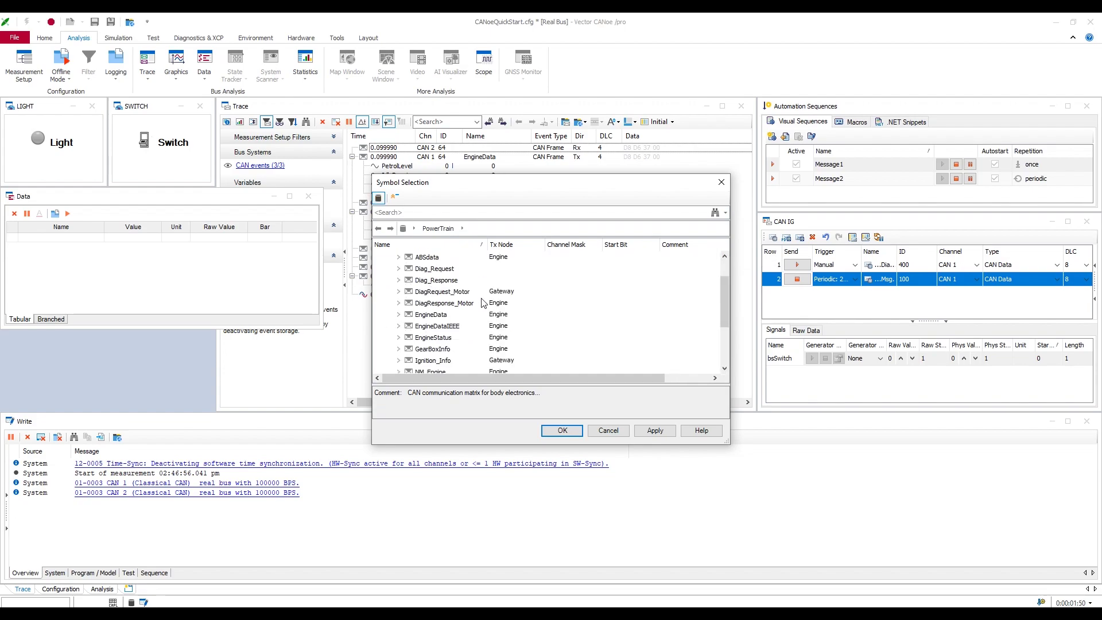
{"action": "left_click", "coordinate": [440, 315]}
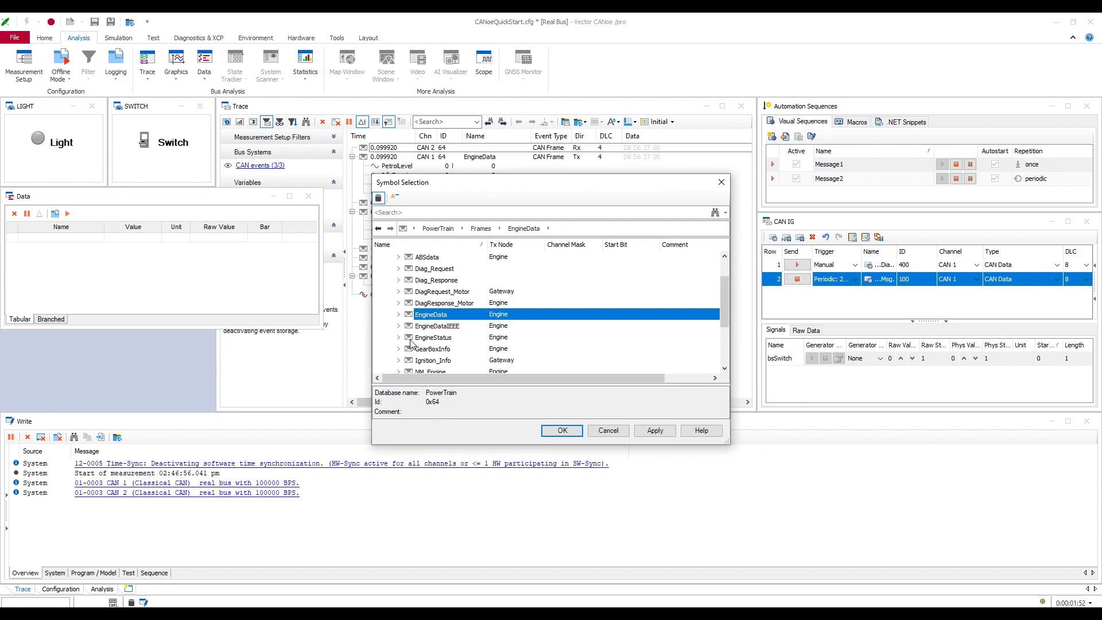
{"action": "left_click", "coordinate": [398, 315]}
{"action": "scroll", "coordinate": [537, 336], "scroll_direction": "down", "scroll_amount": 1}
{"action": "scroll", "coordinate": [537, 335], "scroll_direction": "down", "scroll_amount": 1}
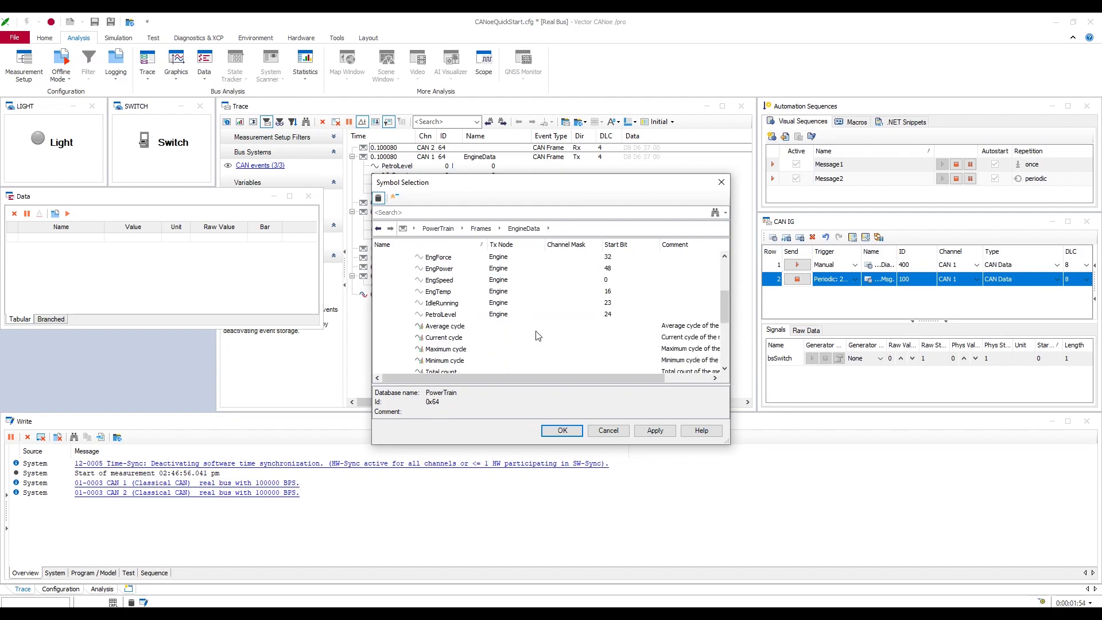
{"action": "scroll", "coordinate": [538, 335], "scroll_direction": "up", "scroll_amount": 1}
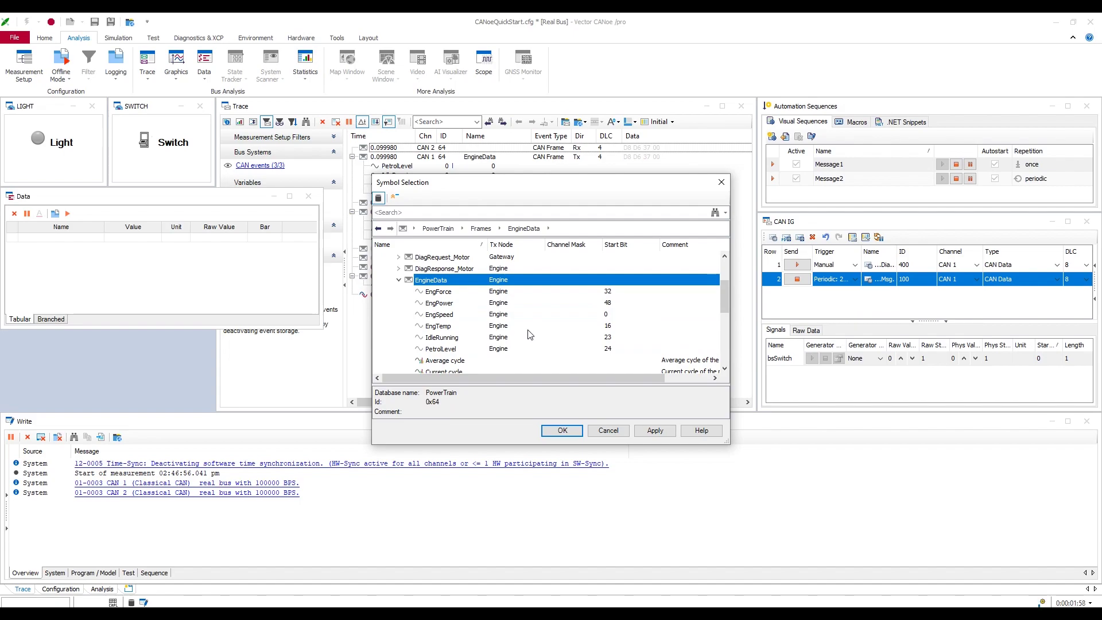
{"action": "left_click", "coordinate": [448, 294]}
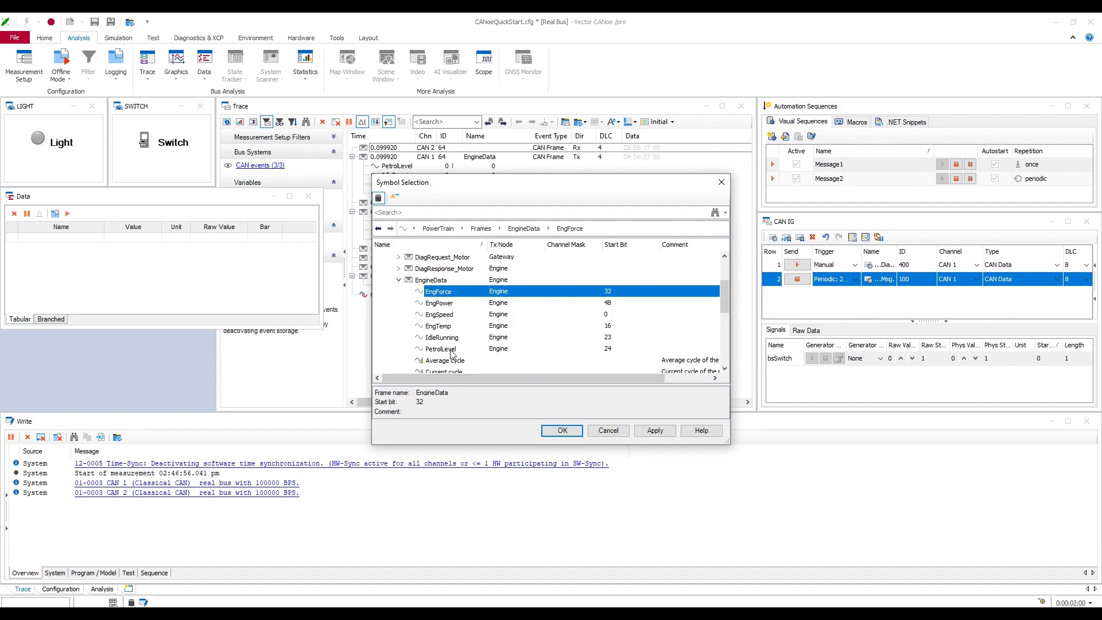
{"action": "left_click", "coordinate": [452, 351], "text": "shift"}
{"action": "left_click", "coordinate": [654, 430]}
{"action": "left_click", "coordinate": [562, 431]}
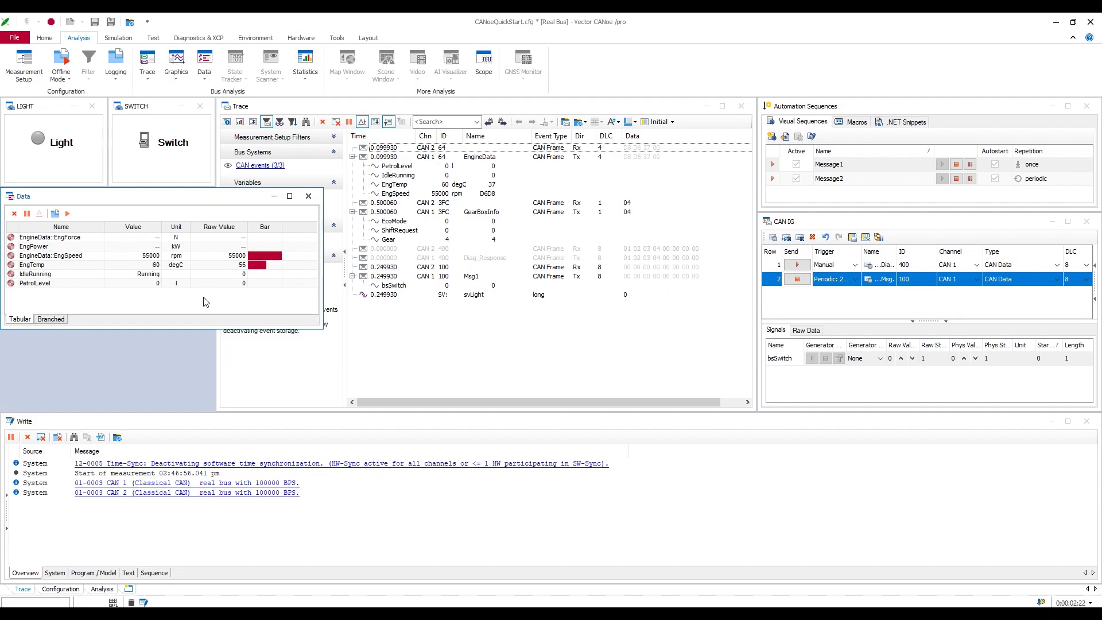
Try the Symbolic and Science formats with three decimal places on the EngSpeed value and return it to Decimal
{"action": "right_click", "coordinate": [154, 240]}
{"action": "right_click", "coordinate": [137, 258]}
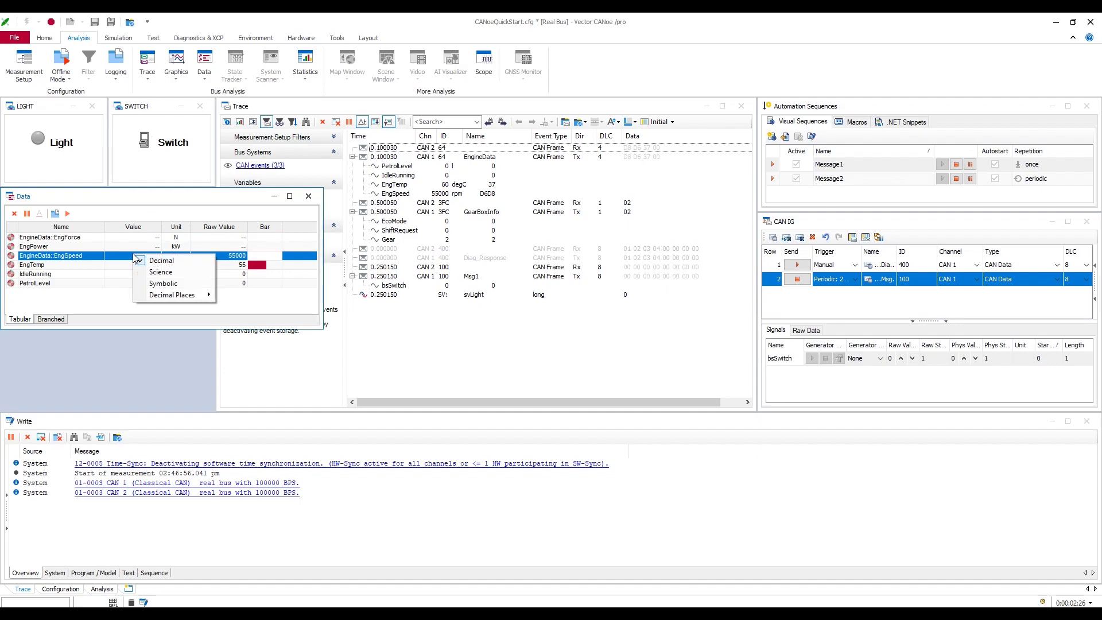
{"action": "left_click", "coordinate": [163, 283]}
{"action": "right_click", "coordinate": [138, 257]}
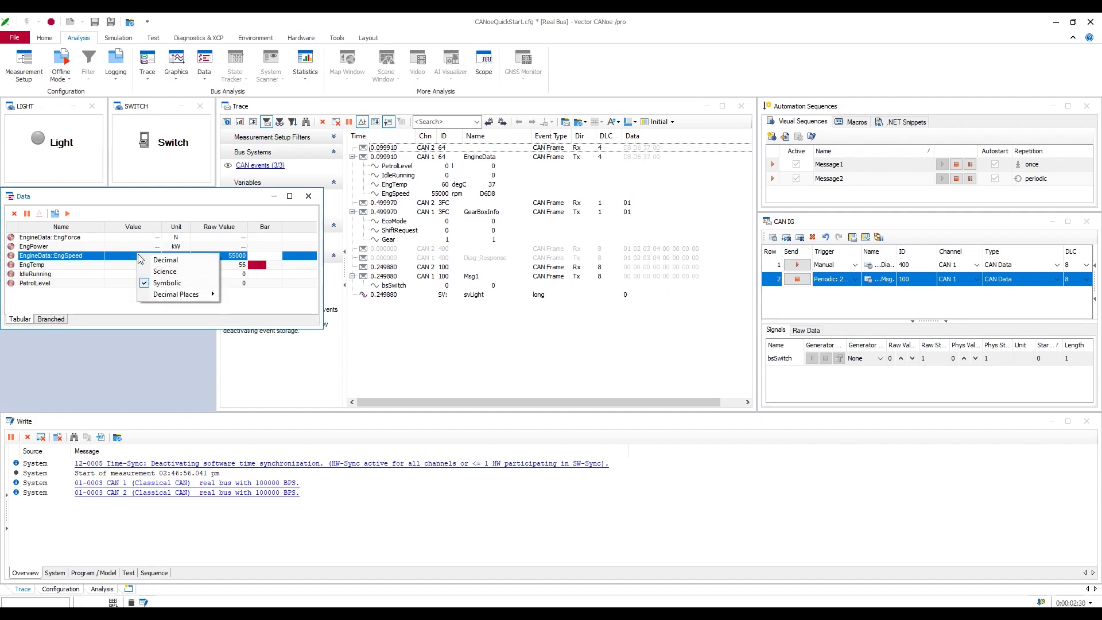
{"action": "left_click", "coordinate": [165, 272]}
{"action": "right_click", "coordinate": [129, 257]}
{"action": "mouse_move", "coordinate": [151, 299]}
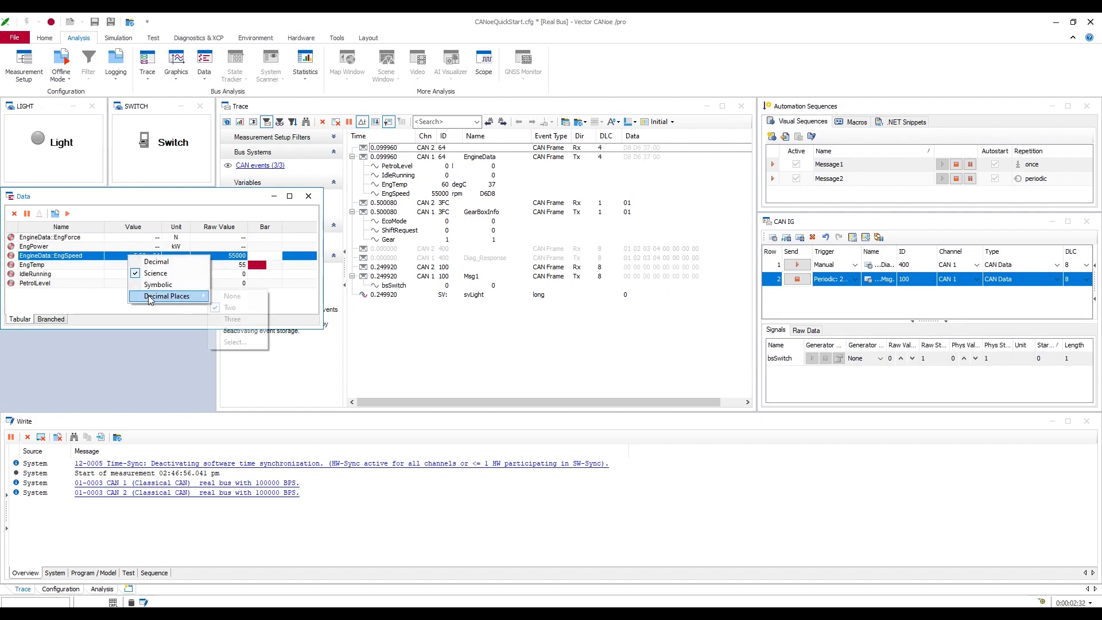
{"action": "left_click", "coordinate": [232, 319]}
{"action": "right_click", "coordinate": [121, 257]}
{"action": "left_click", "coordinate": [143, 262]}
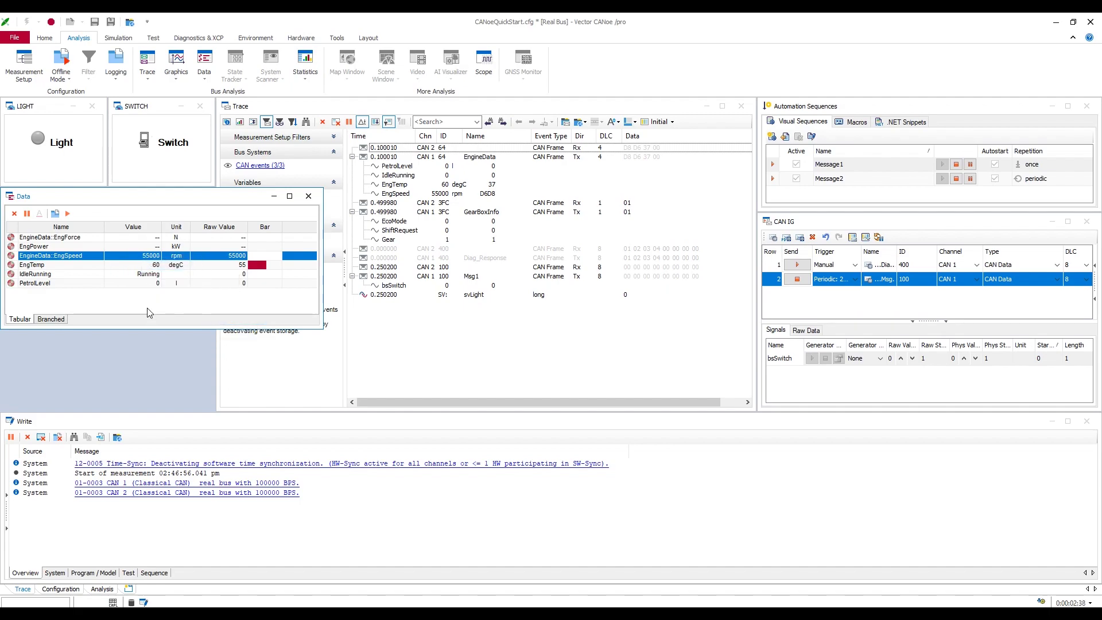
Try the Decimal format on the IdleRunning value in the Data window and return it to Symbolic
{"action": "right_click", "coordinate": [152, 276]}
{"action": "left_click", "coordinate": [185, 283]}
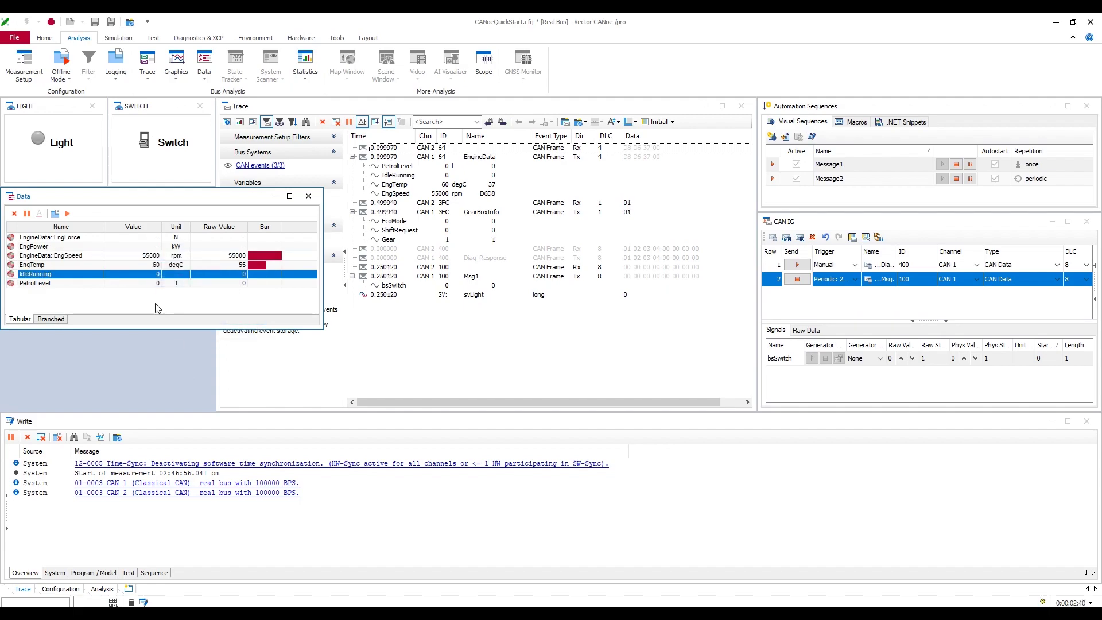
{"action": "right_click", "coordinate": [153, 274]}
{"action": "left_click", "coordinate": [192, 304]}
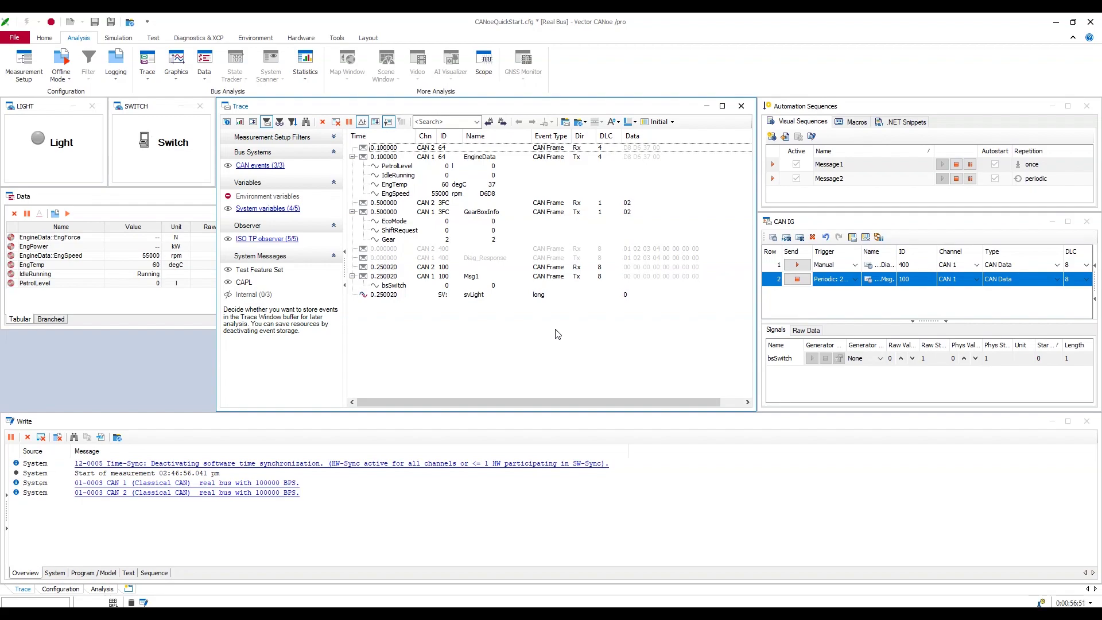
Open the Graphics window and add the GearBoxInfo signals EcoMode, Gear and ShiftRequest to it
{"action": "left_click", "coordinate": [184, 75]}
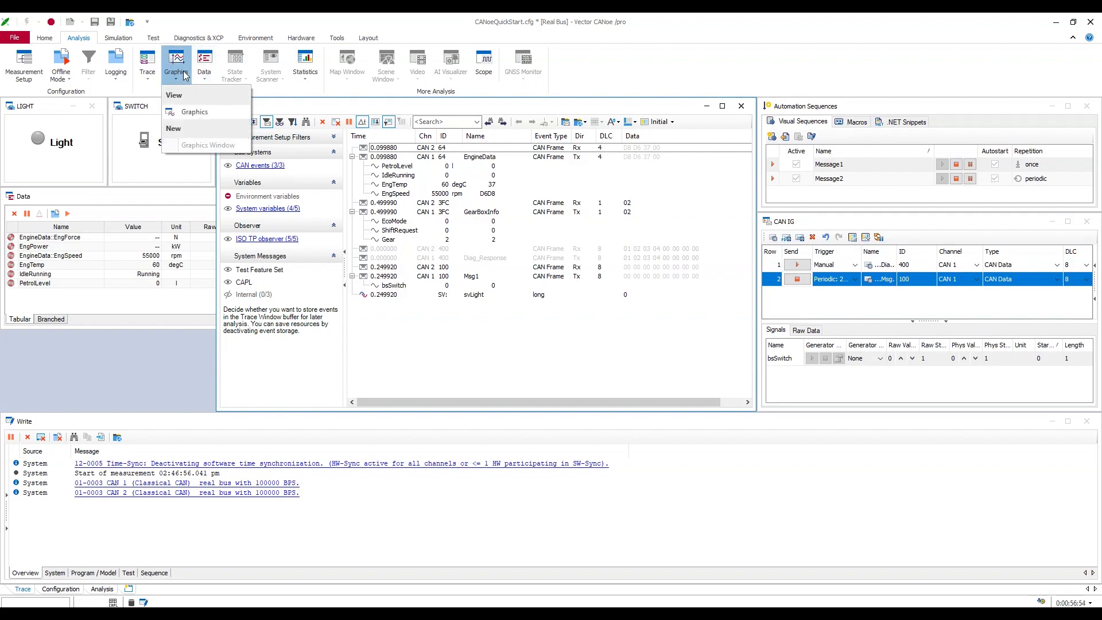
{"action": "left_click", "coordinate": [192, 113]}
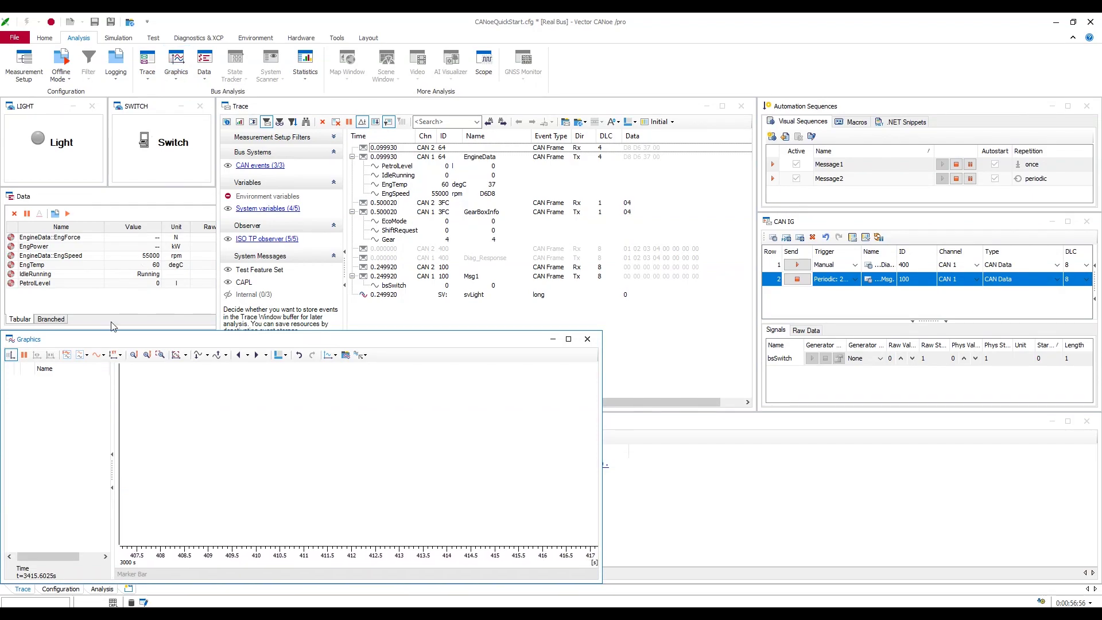
{"action": "right_click", "coordinate": [36, 403]}
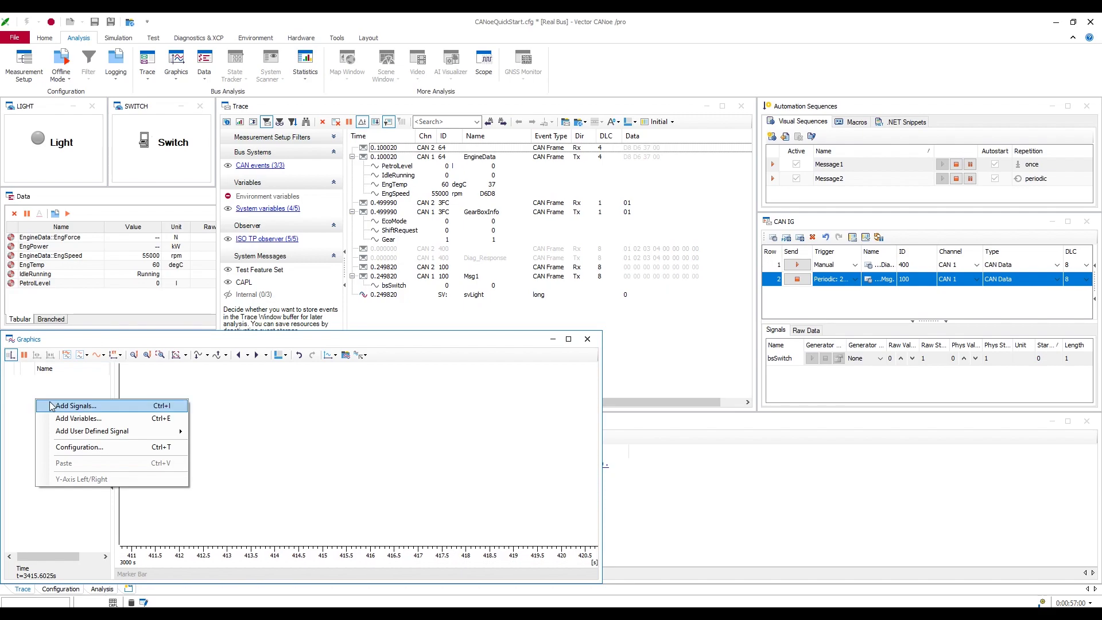
{"action": "left_click", "coordinate": [112, 408]}
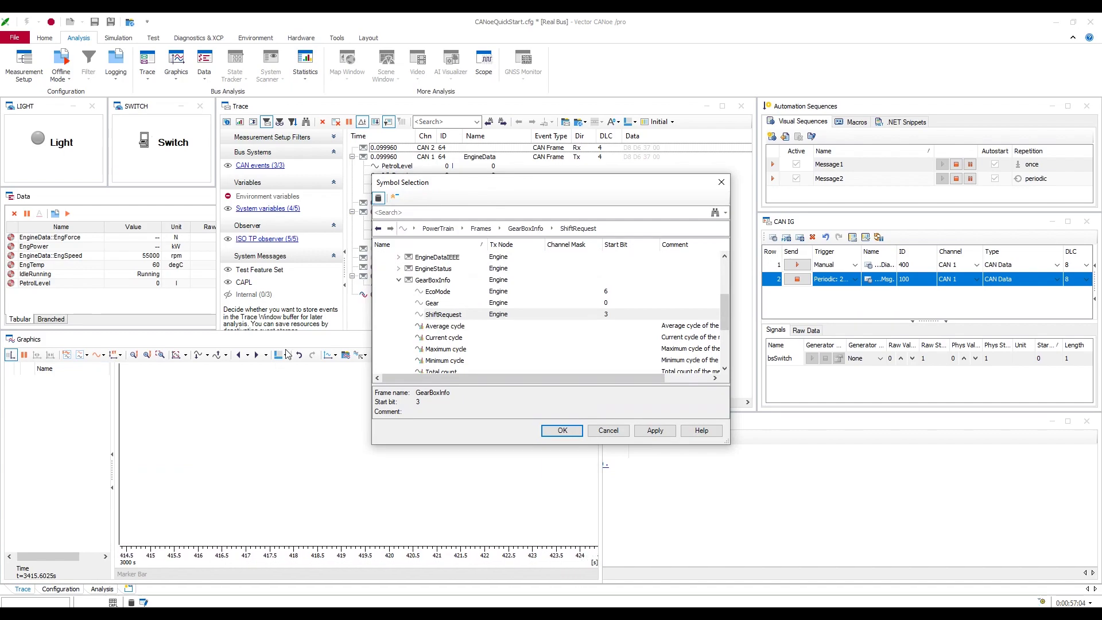
{"action": "left_click", "coordinate": [451, 282]}
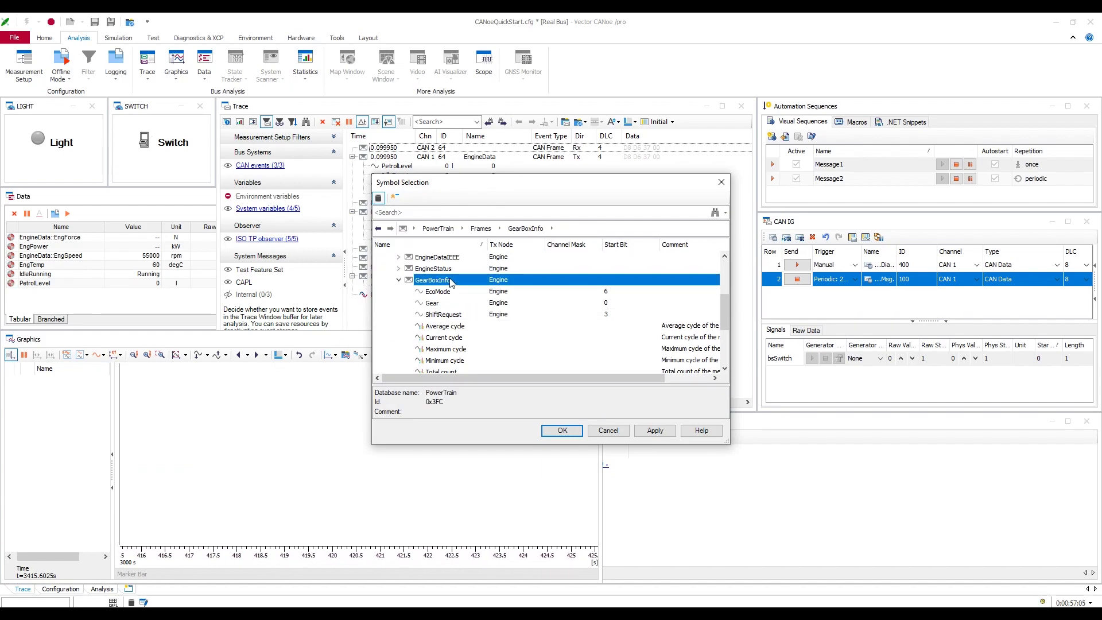
{"action": "left_click", "coordinate": [462, 292]}
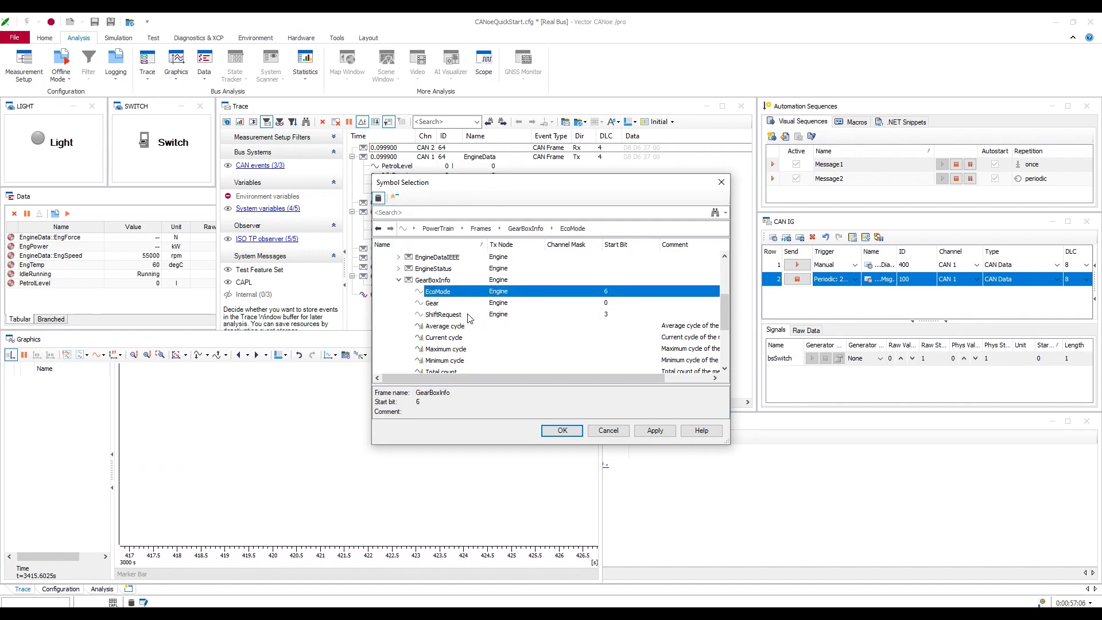
{"action": "left_click", "coordinate": [465, 319], "text": "shift"}
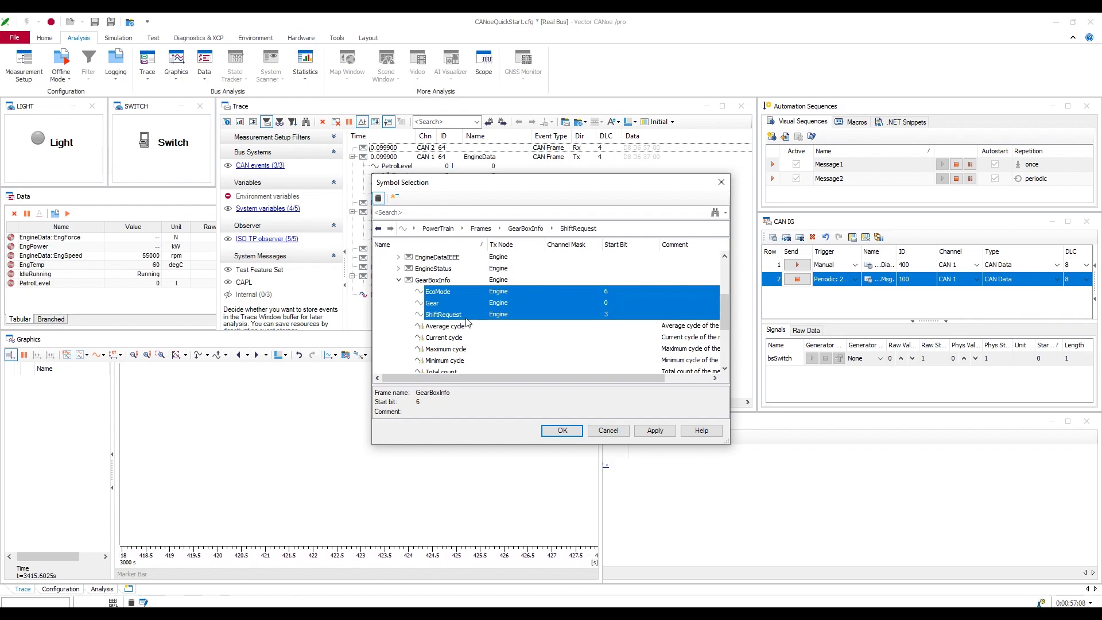
{"action": "left_click", "coordinate": [653, 431]}
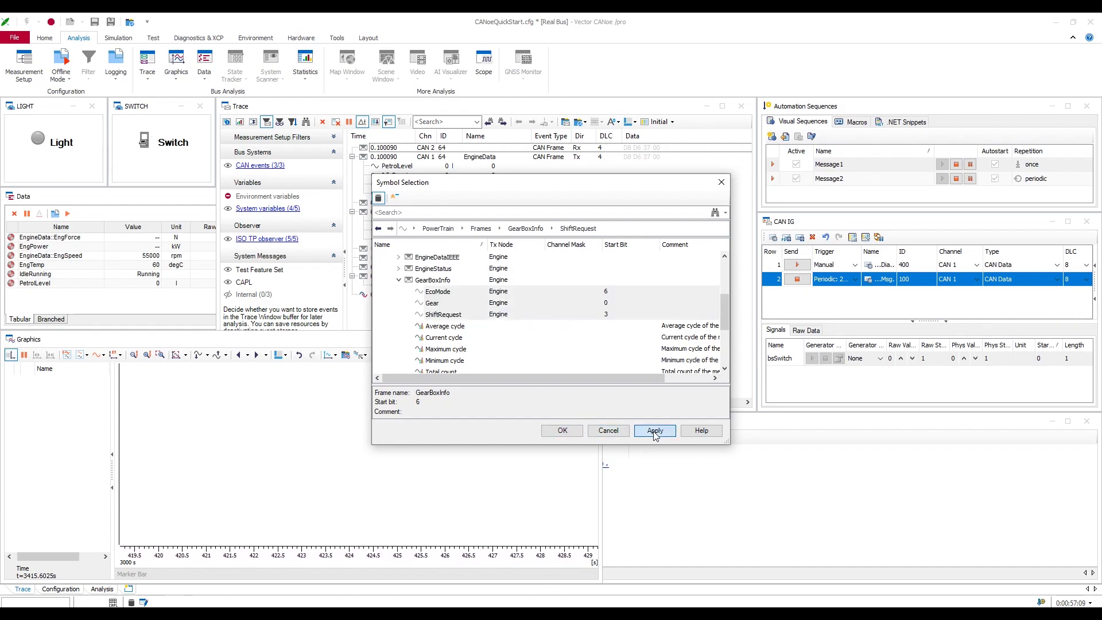
{"action": "left_click", "coordinate": [553, 432]}
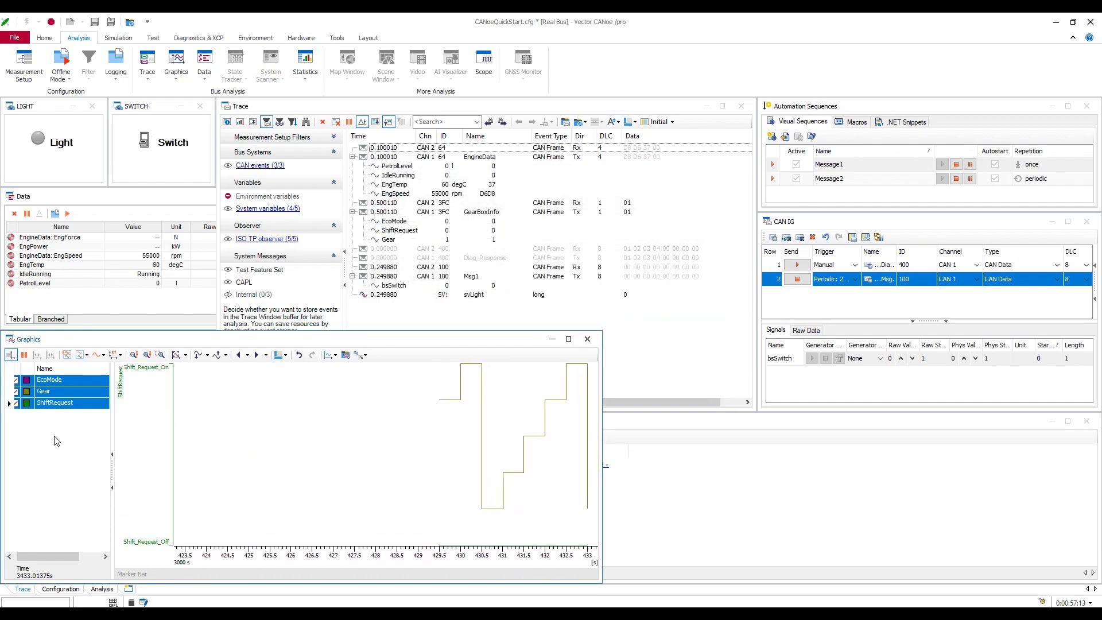
Set the connection type of the Gear signal in the Graphics window to Line
{"action": "left_click", "coordinate": [58, 392]}
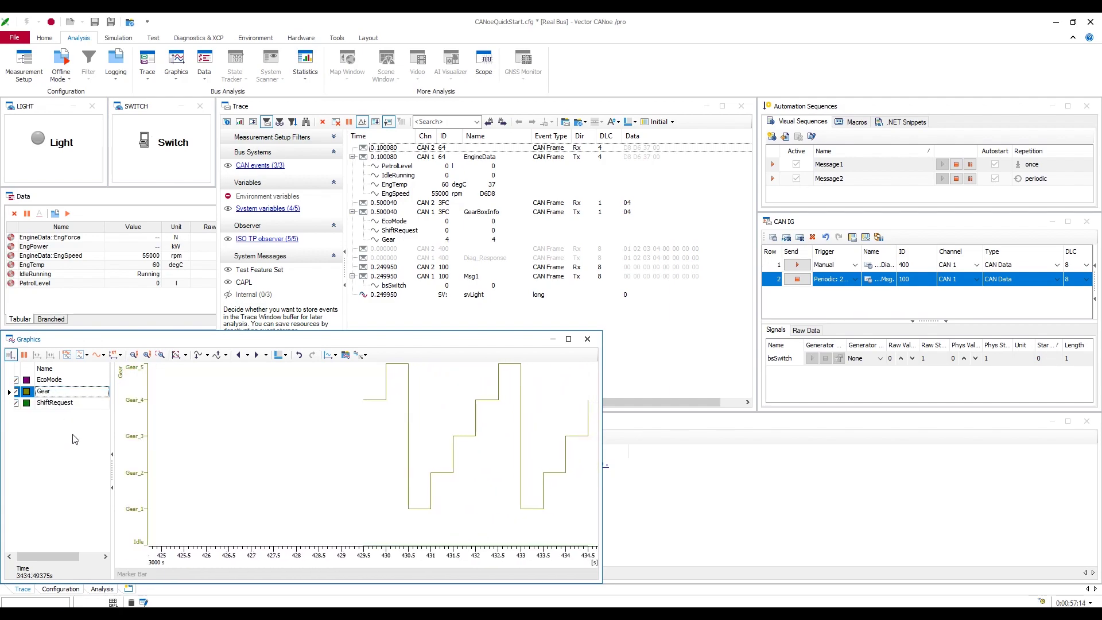
{"action": "right_click", "coordinate": [78, 396]}
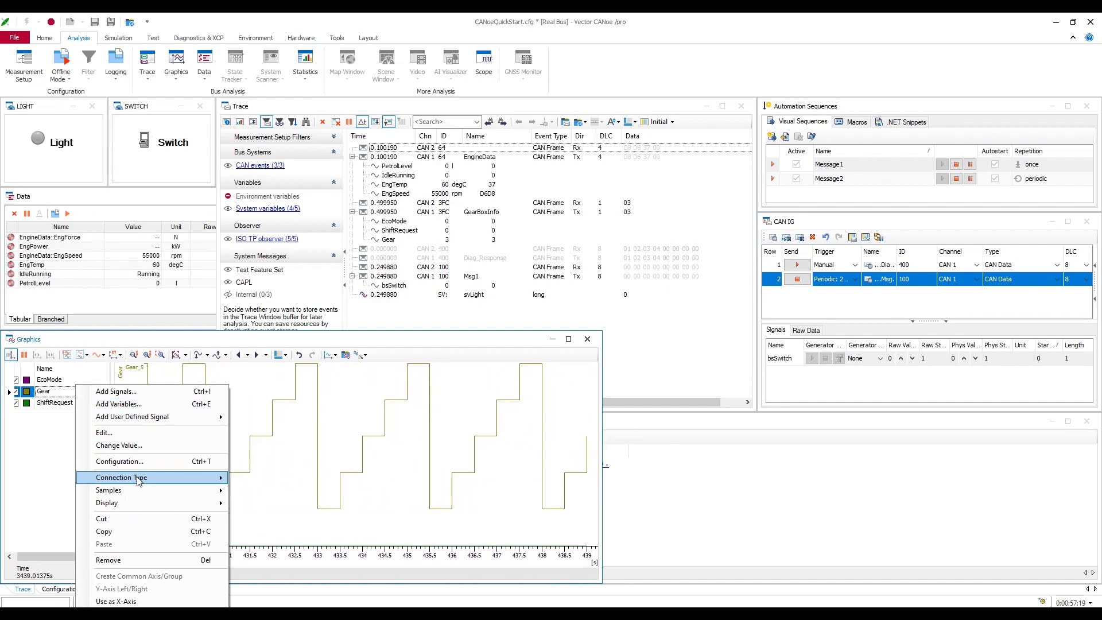
{"action": "mouse_move", "coordinate": [139, 481]}
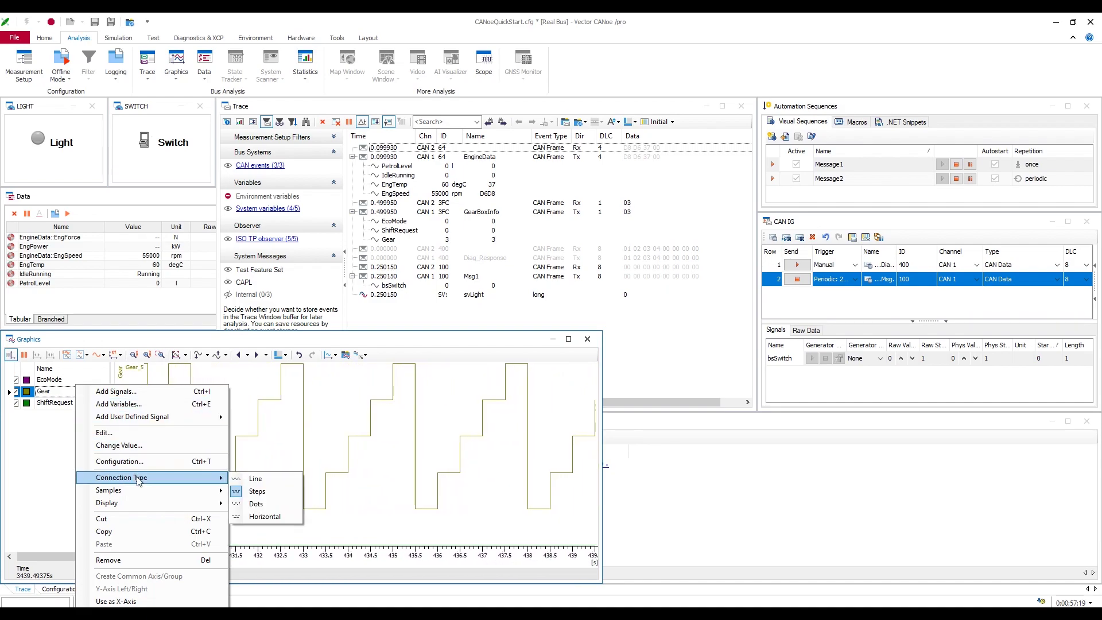
{"action": "left_click", "coordinate": [245, 480]}
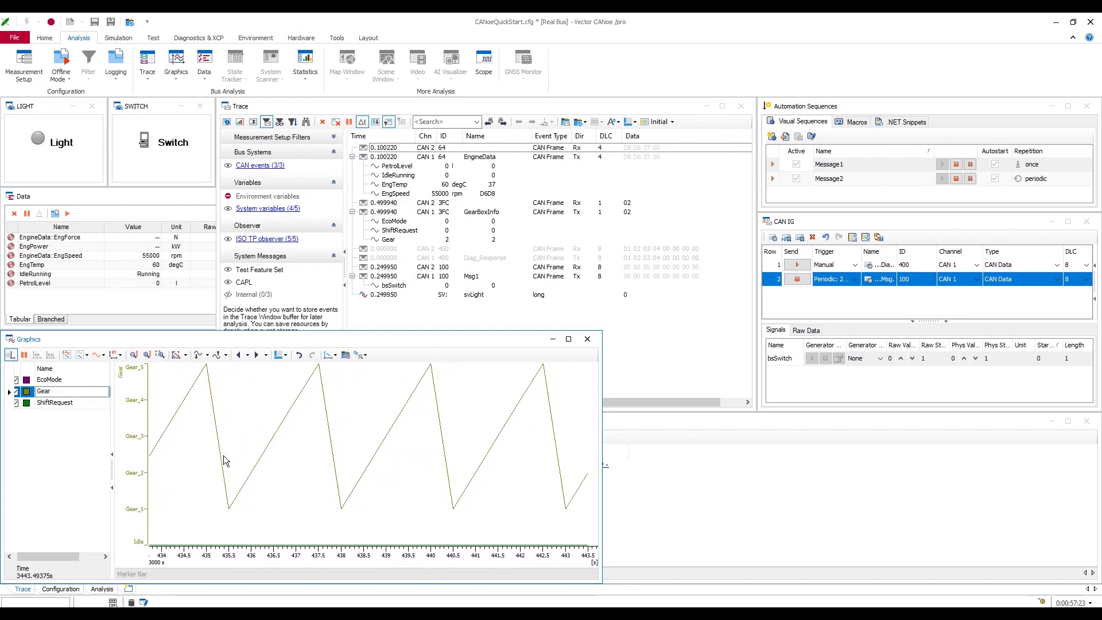
Set the connection type of the Gear signal in the Graphics window to Steps
{"action": "right_click", "coordinate": [79, 399]}
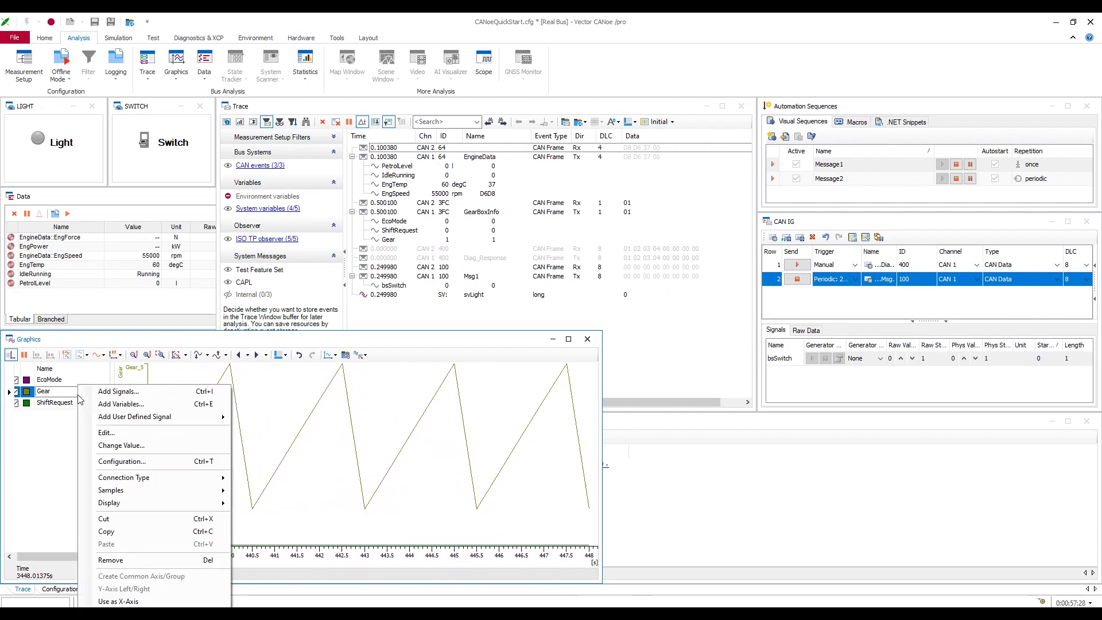
{"action": "mouse_move", "coordinate": [167, 478]}
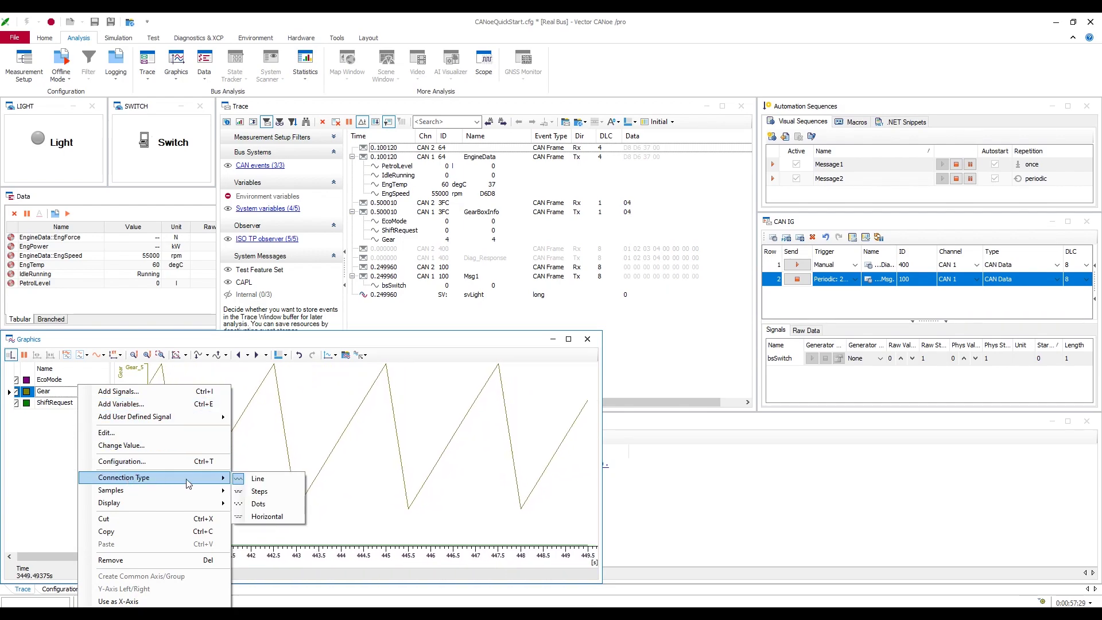
{"action": "left_click", "coordinate": [279, 491]}
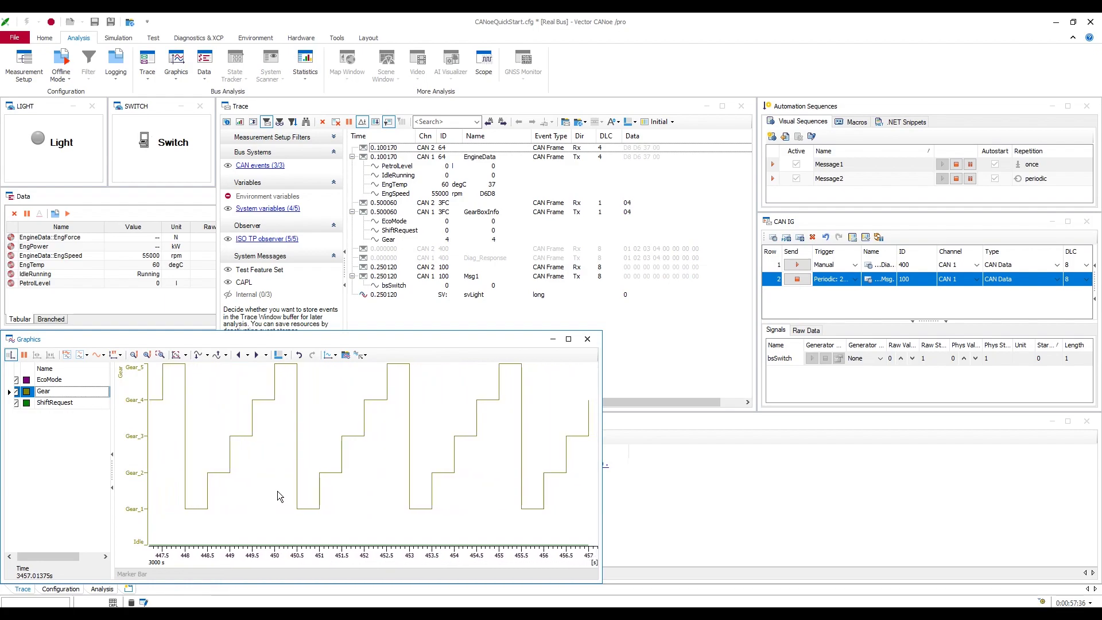
Show the EcoMode, Gear and ShiftRequest graphs in separate diagrams in the Graphics window
{"action": "left_click", "coordinate": [329, 356]}
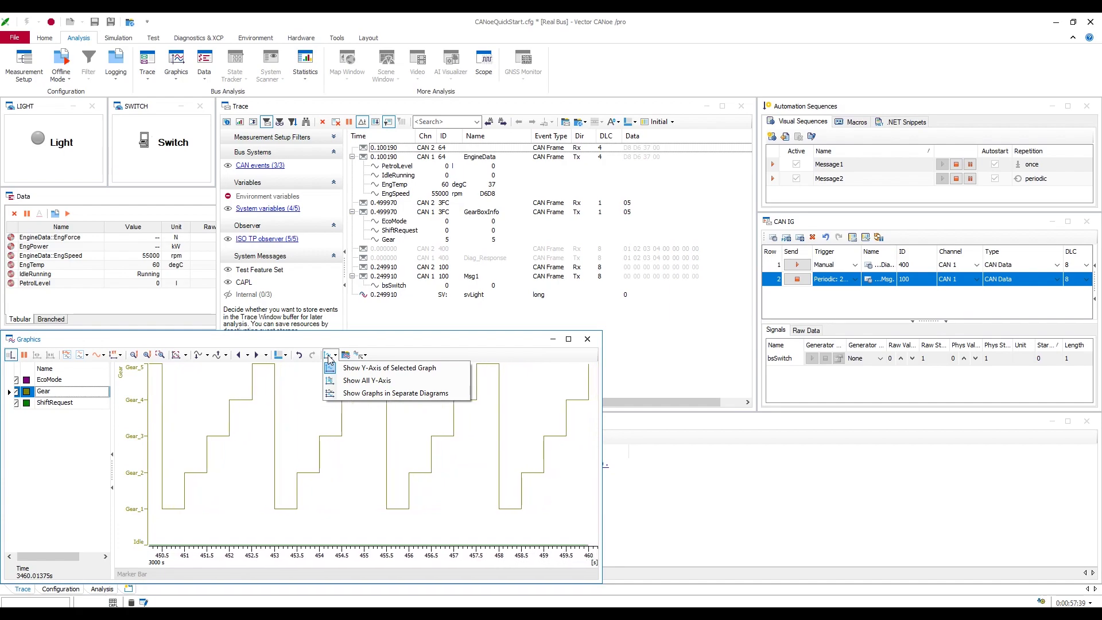
{"action": "left_click", "coordinate": [331, 357]}
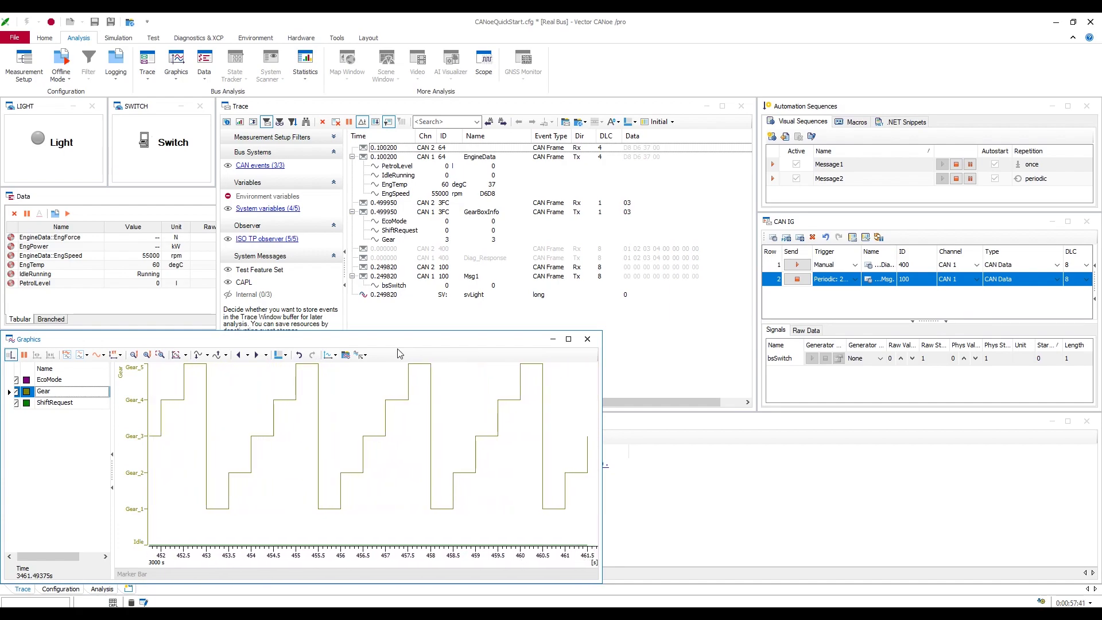
{"action": "left_click", "coordinate": [331, 356]}
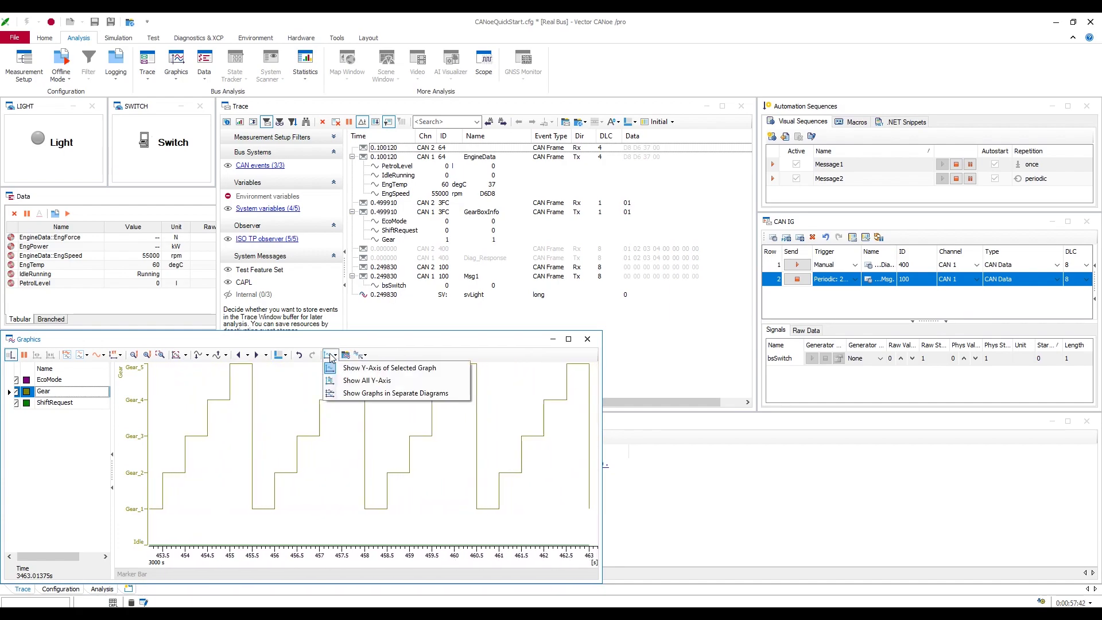
{"action": "left_click", "coordinate": [343, 394]}
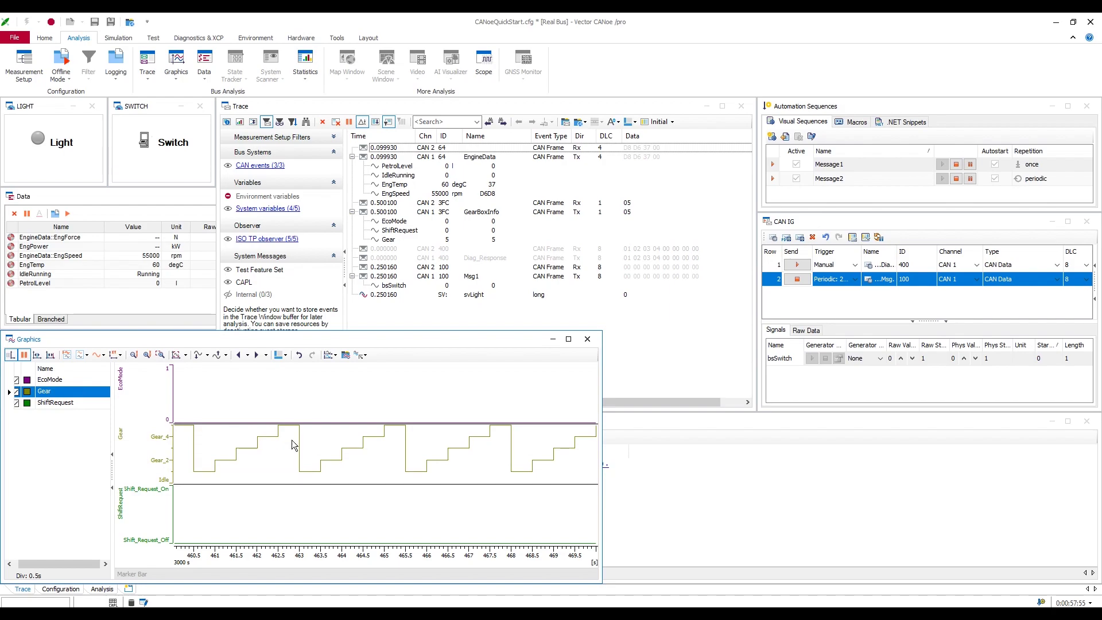
Zoom in and out on the graphs to examine the Gear signal's steps at different scales
{"action": "left_click", "coordinate": [147, 355]}
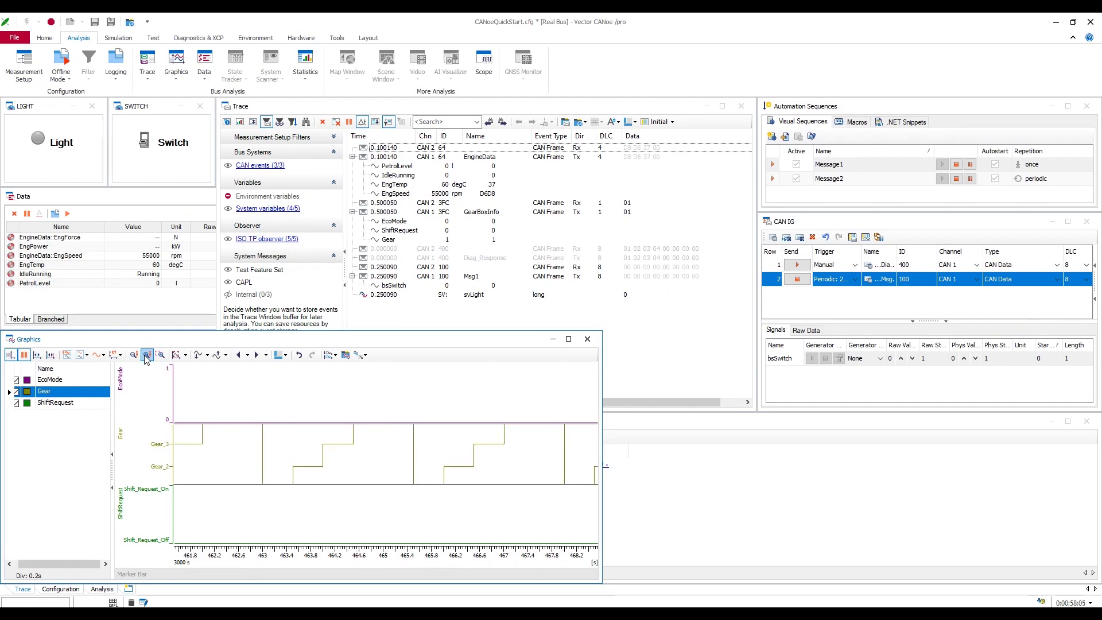
{"action": "left_click", "coordinate": [147, 356]}
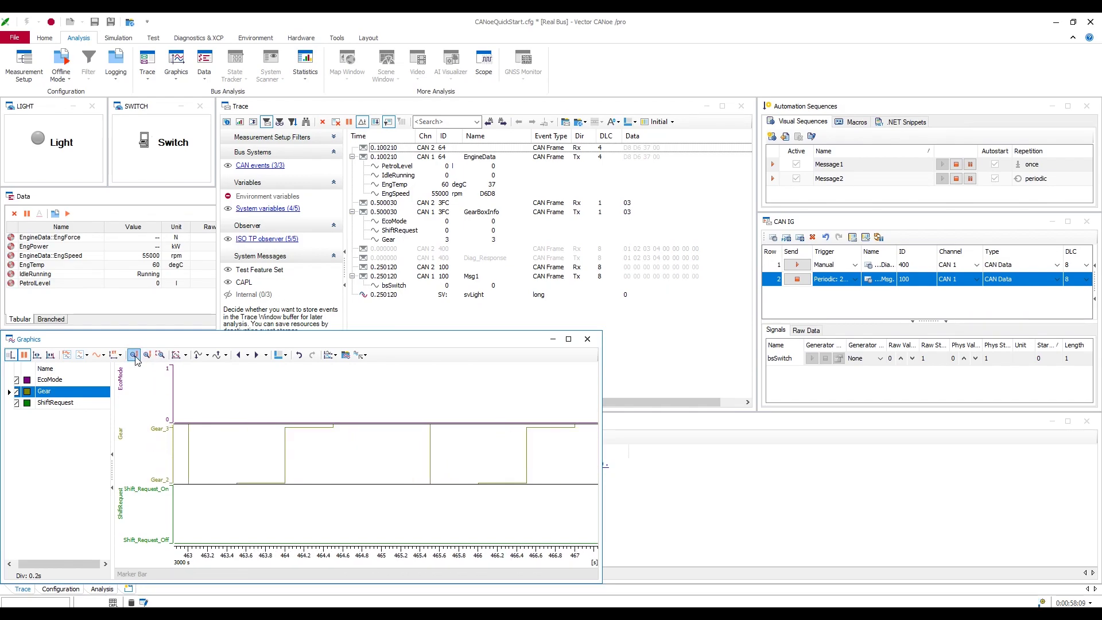
{"action": "left_click", "coordinate": [136, 357]}
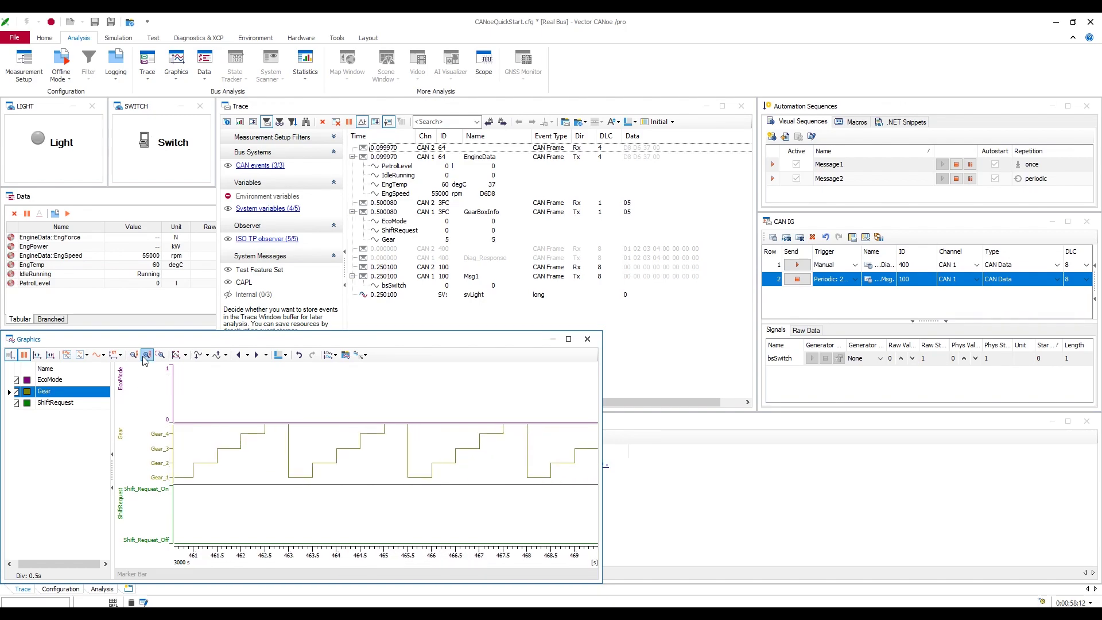
Shift the Gear curve vertically, and scroll the Graphics window back and forth in time to examine earlier signal values
{"action": "left_click", "coordinate": [199, 356]}
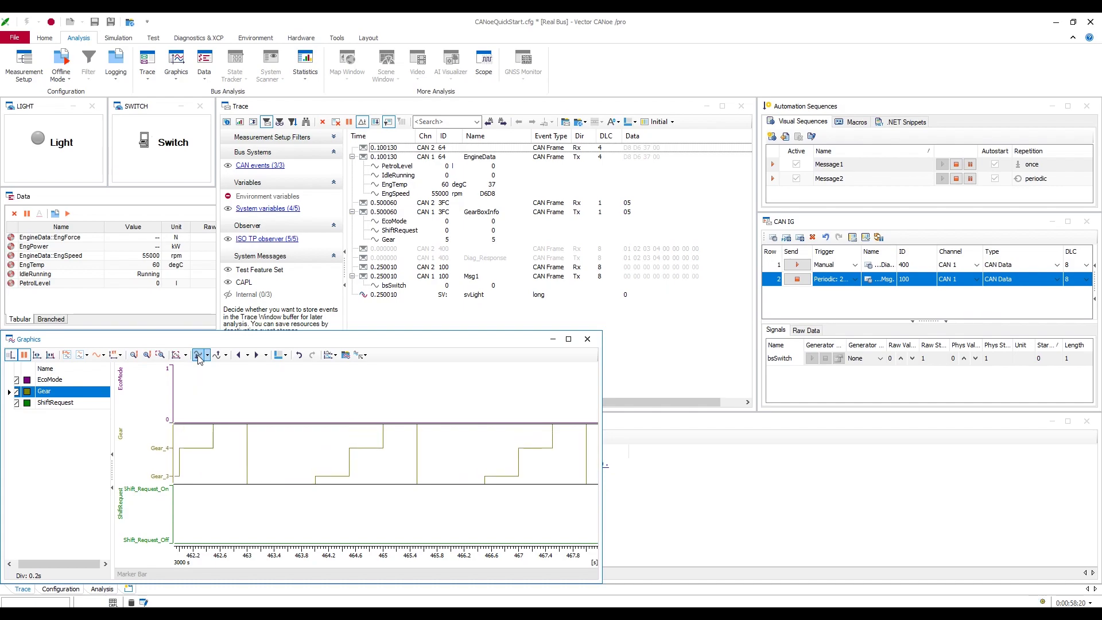
{"action": "left_click", "coordinate": [199, 356]}
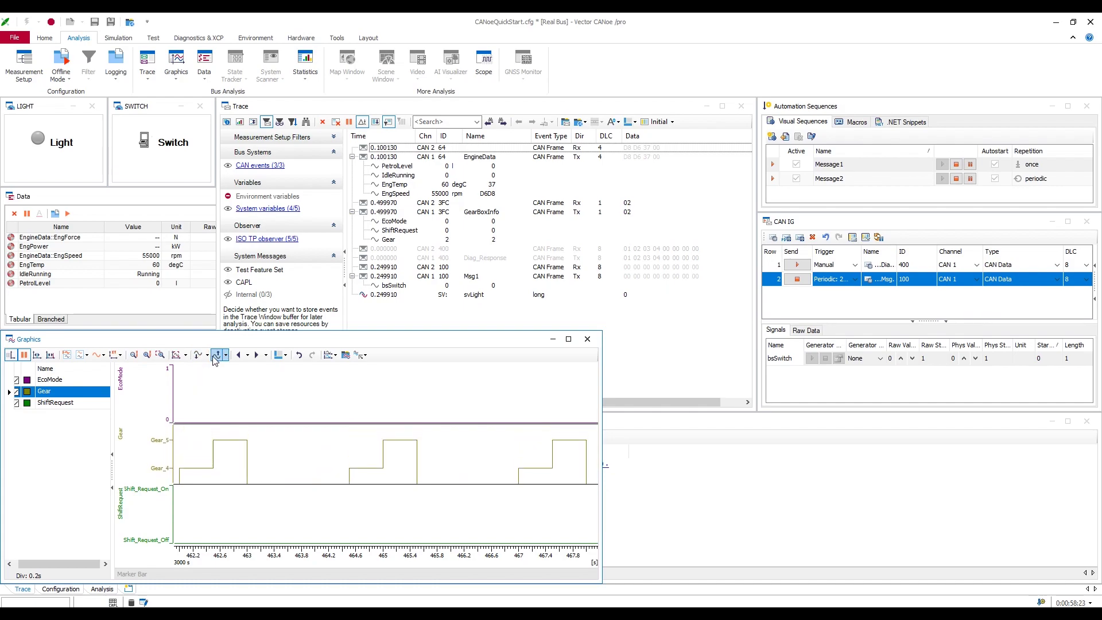
{"action": "left_click", "coordinate": [217, 356]}
{"action": "left_click", "coordinate": [238, 355]}
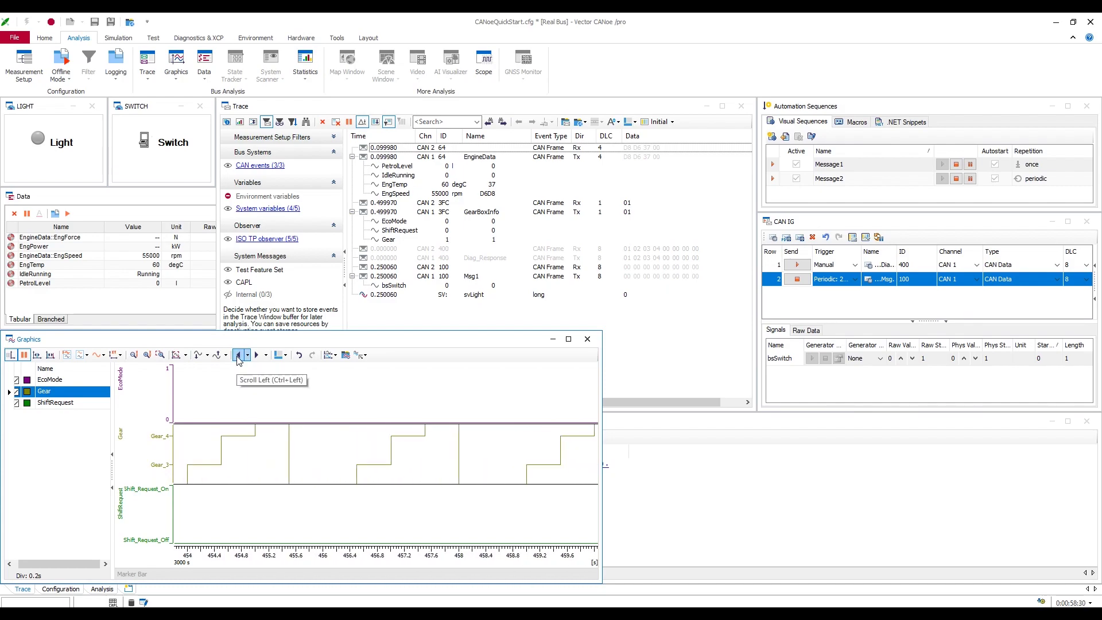
{"action": "left_click", "coordinate": [237, 355]}
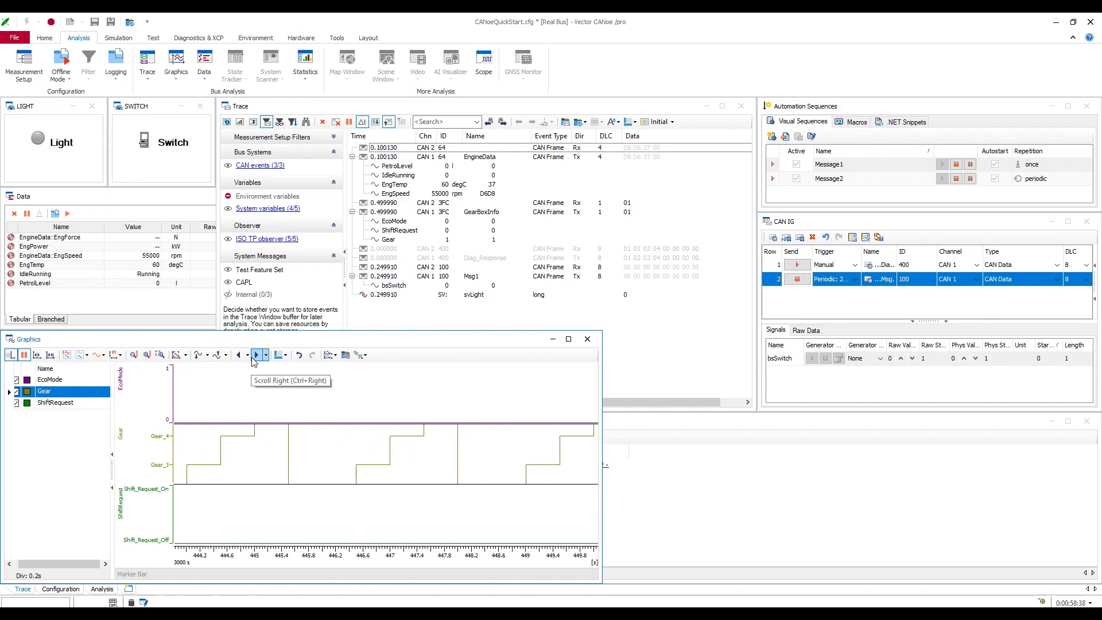
{"action": "left_click", "coordinate": [255, 356]}
{"action": "left_click", "coordinate": [255, 356]}
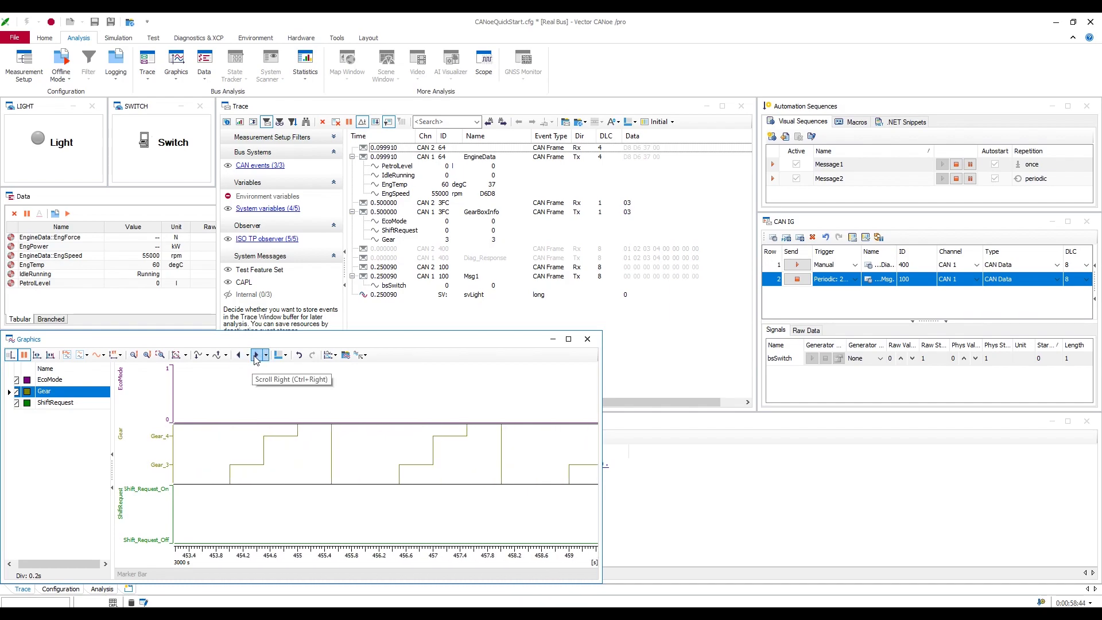
Place the measurement cursor on the Gear signal at about 3457 s and fit all graphs to the diagram area
{"action": "left_click", "coordinate": [38, 356]}
{"action": "mouse_move", "coordinate": [385, 443]}
{"action": "left_mouse_down"}
{"action": "mouse_move", "coordinate": [234, 440]}
{"action": "mouse_move", "coordinate": [434, 449]}
{"action": "left_mouse_up"}
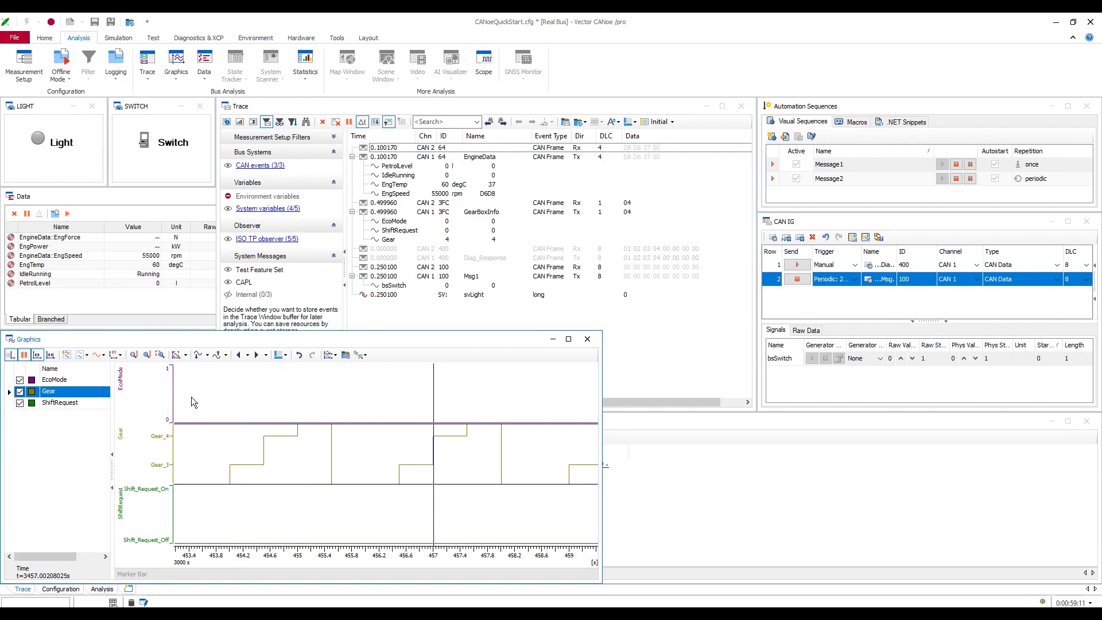
{"action": "left_click", "coordinate": [178, 356]}
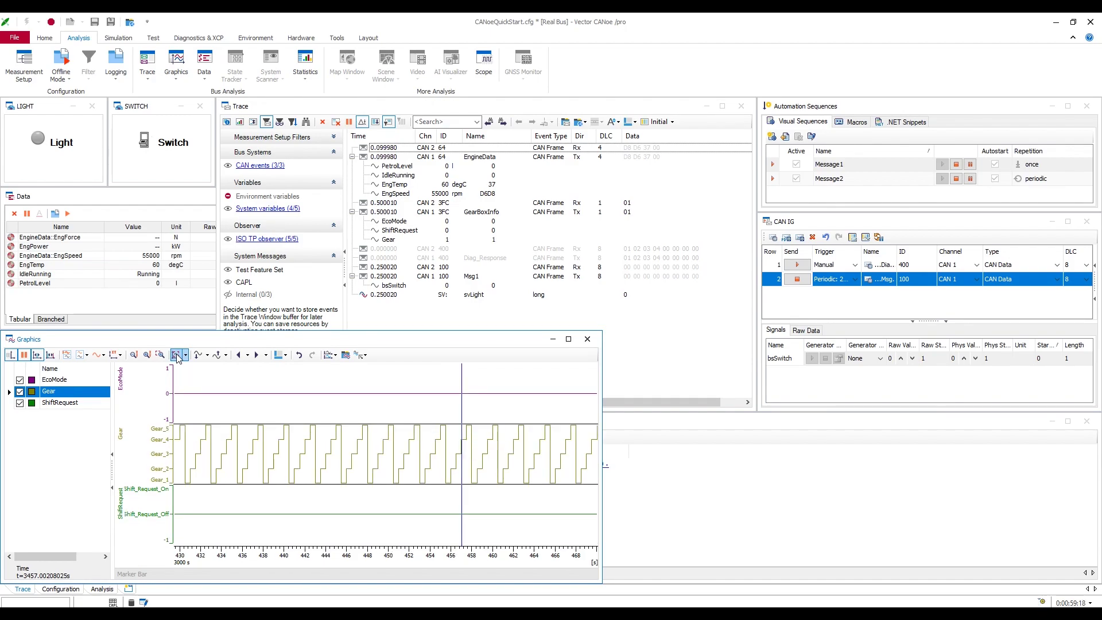